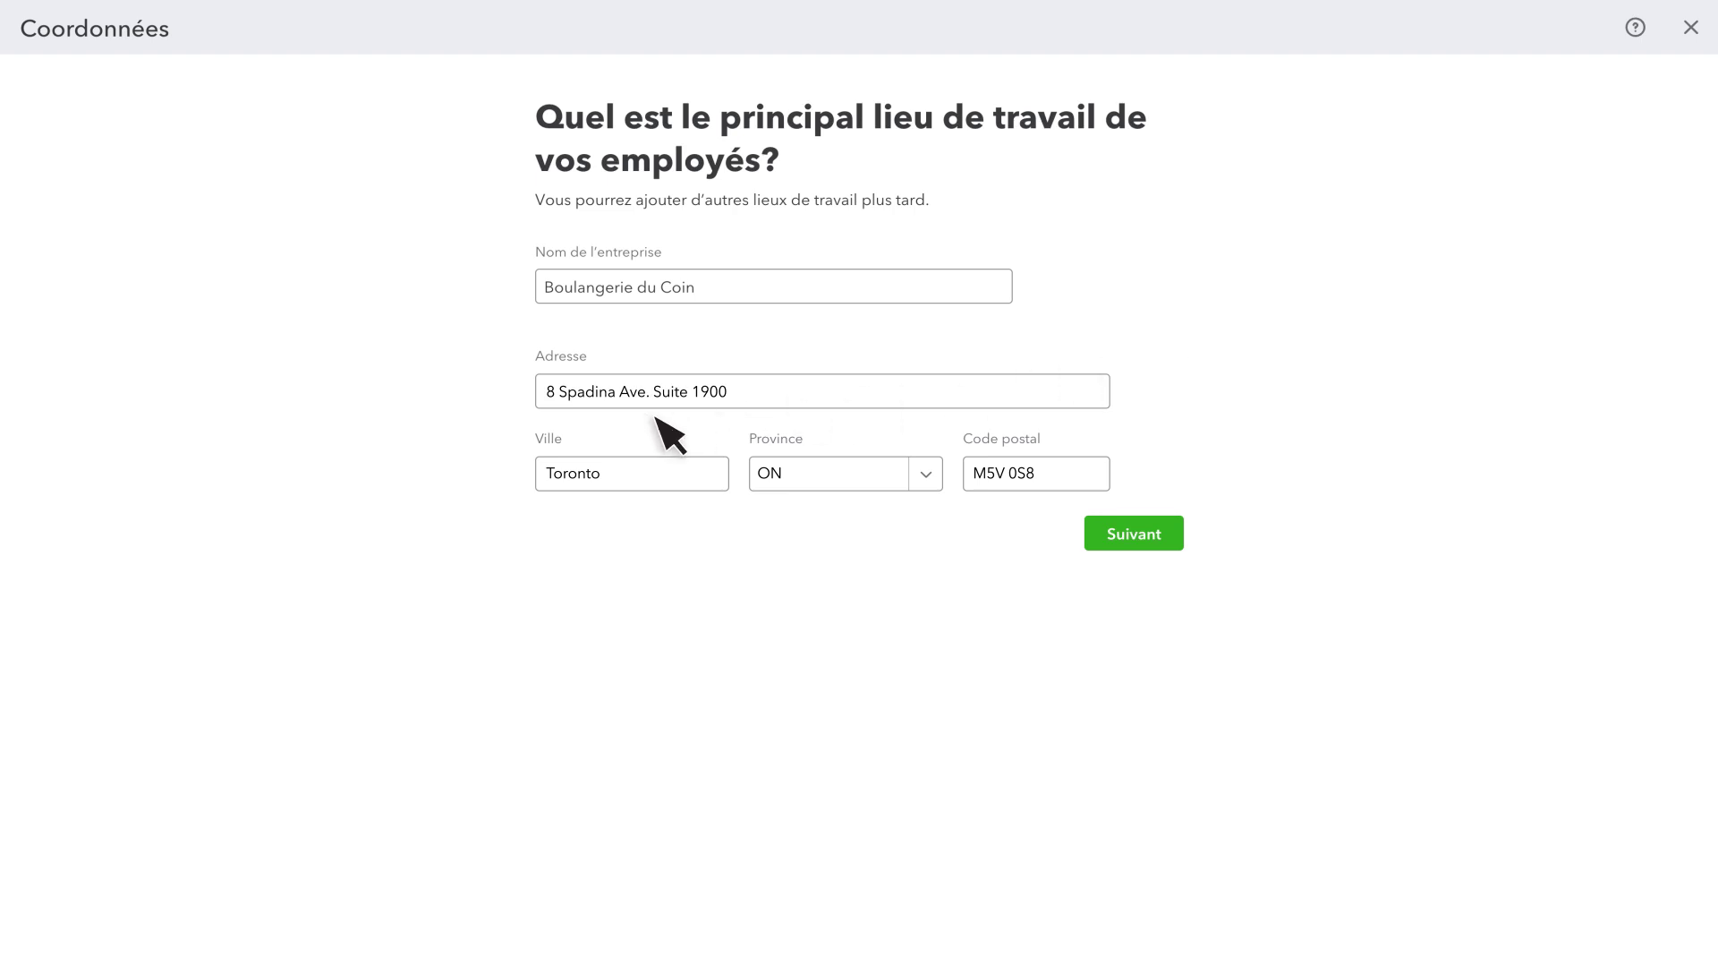
Confirm Boulangerie du Coin's Toronto workplace address and continue
{"action": "left_click", "coordinate": [1127, 535]}
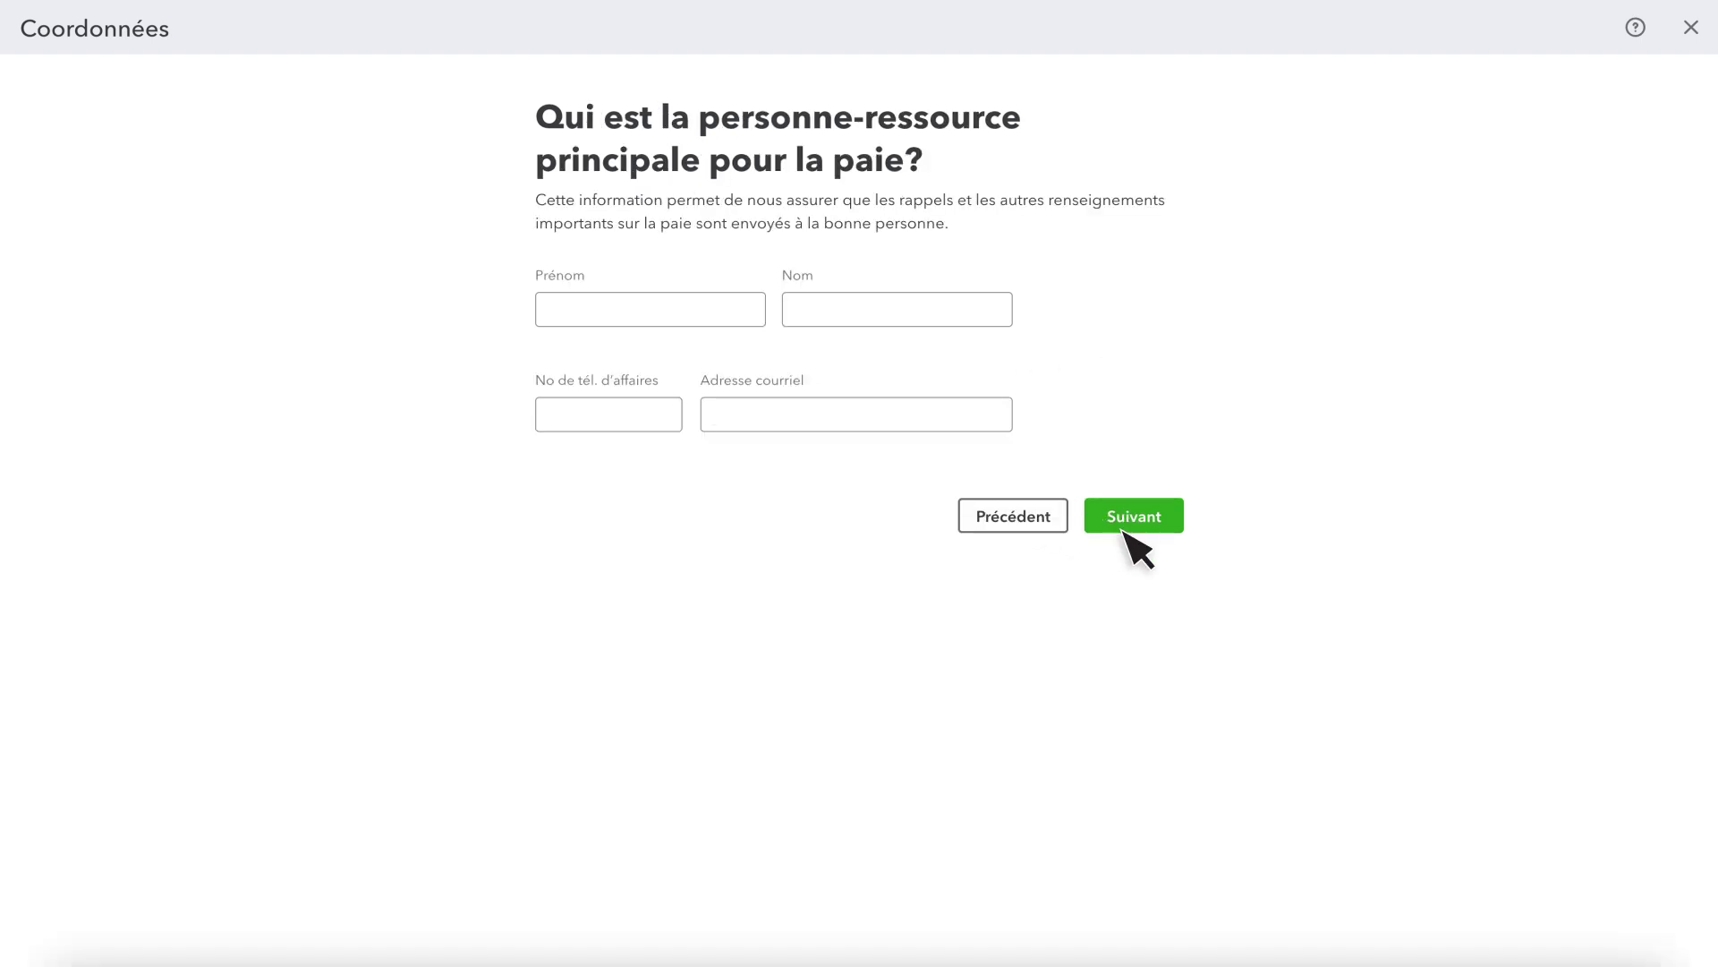
Enter the payroll contact's first and last name, business phone and e-mail, then continue
{"action": "left_click", "coordinate": [660, 308]}
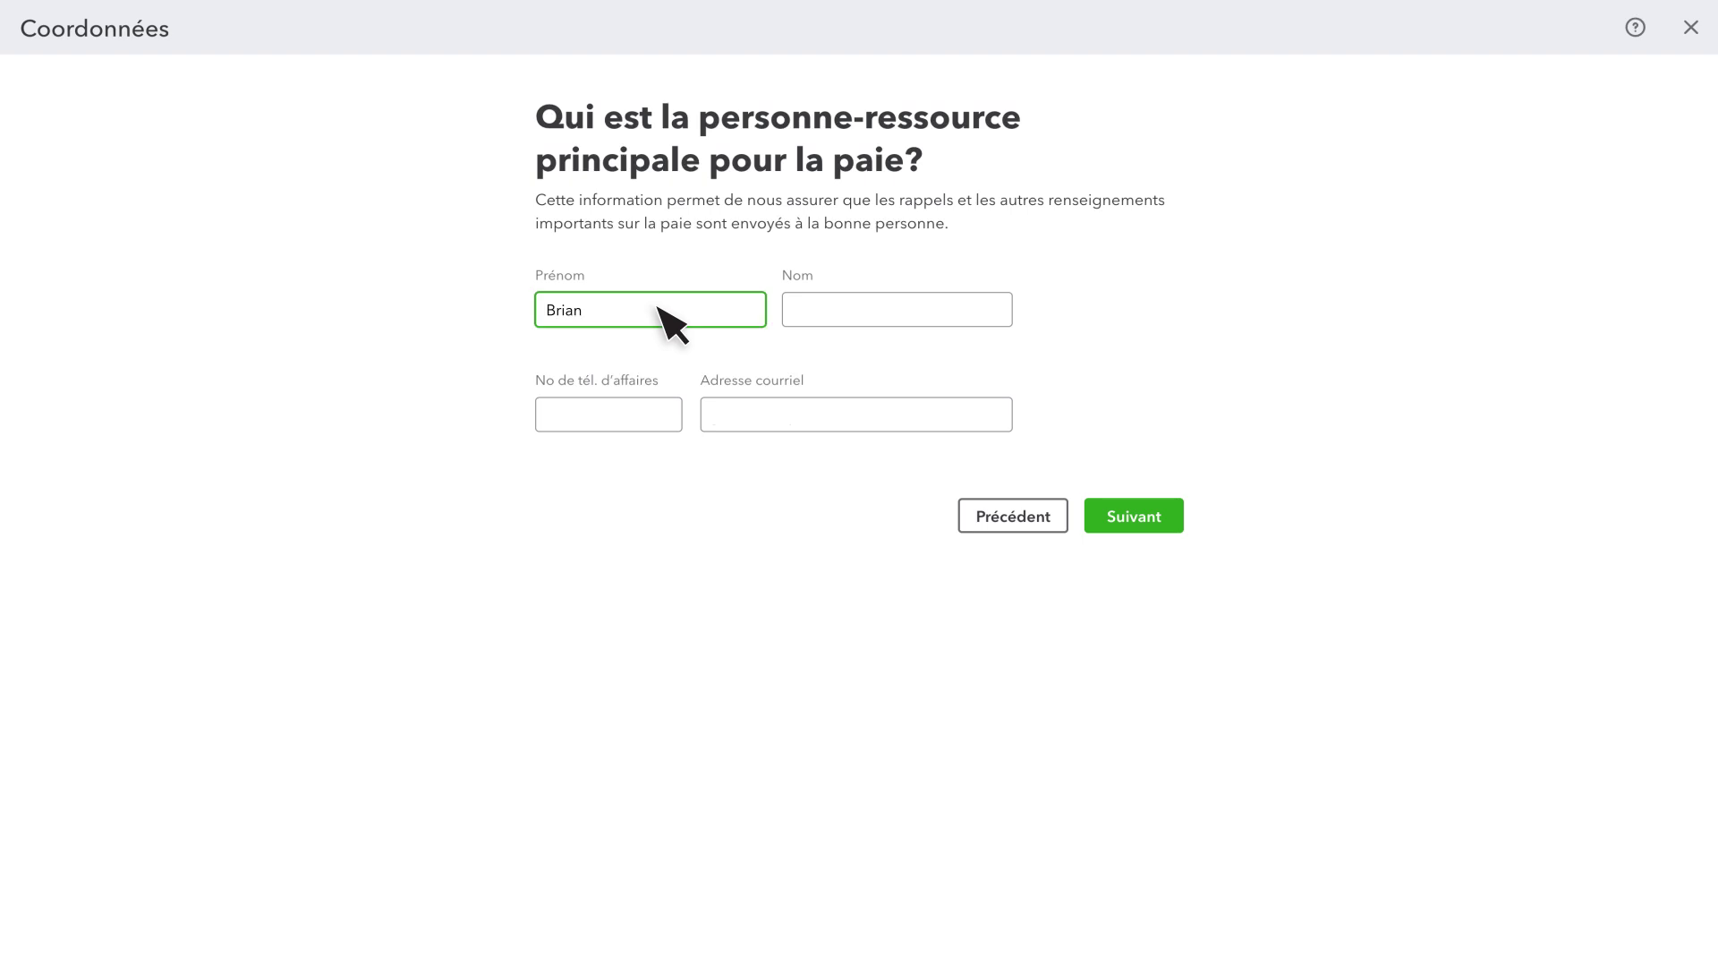
{"action": "left_click", "coordinate": [824, 309]}
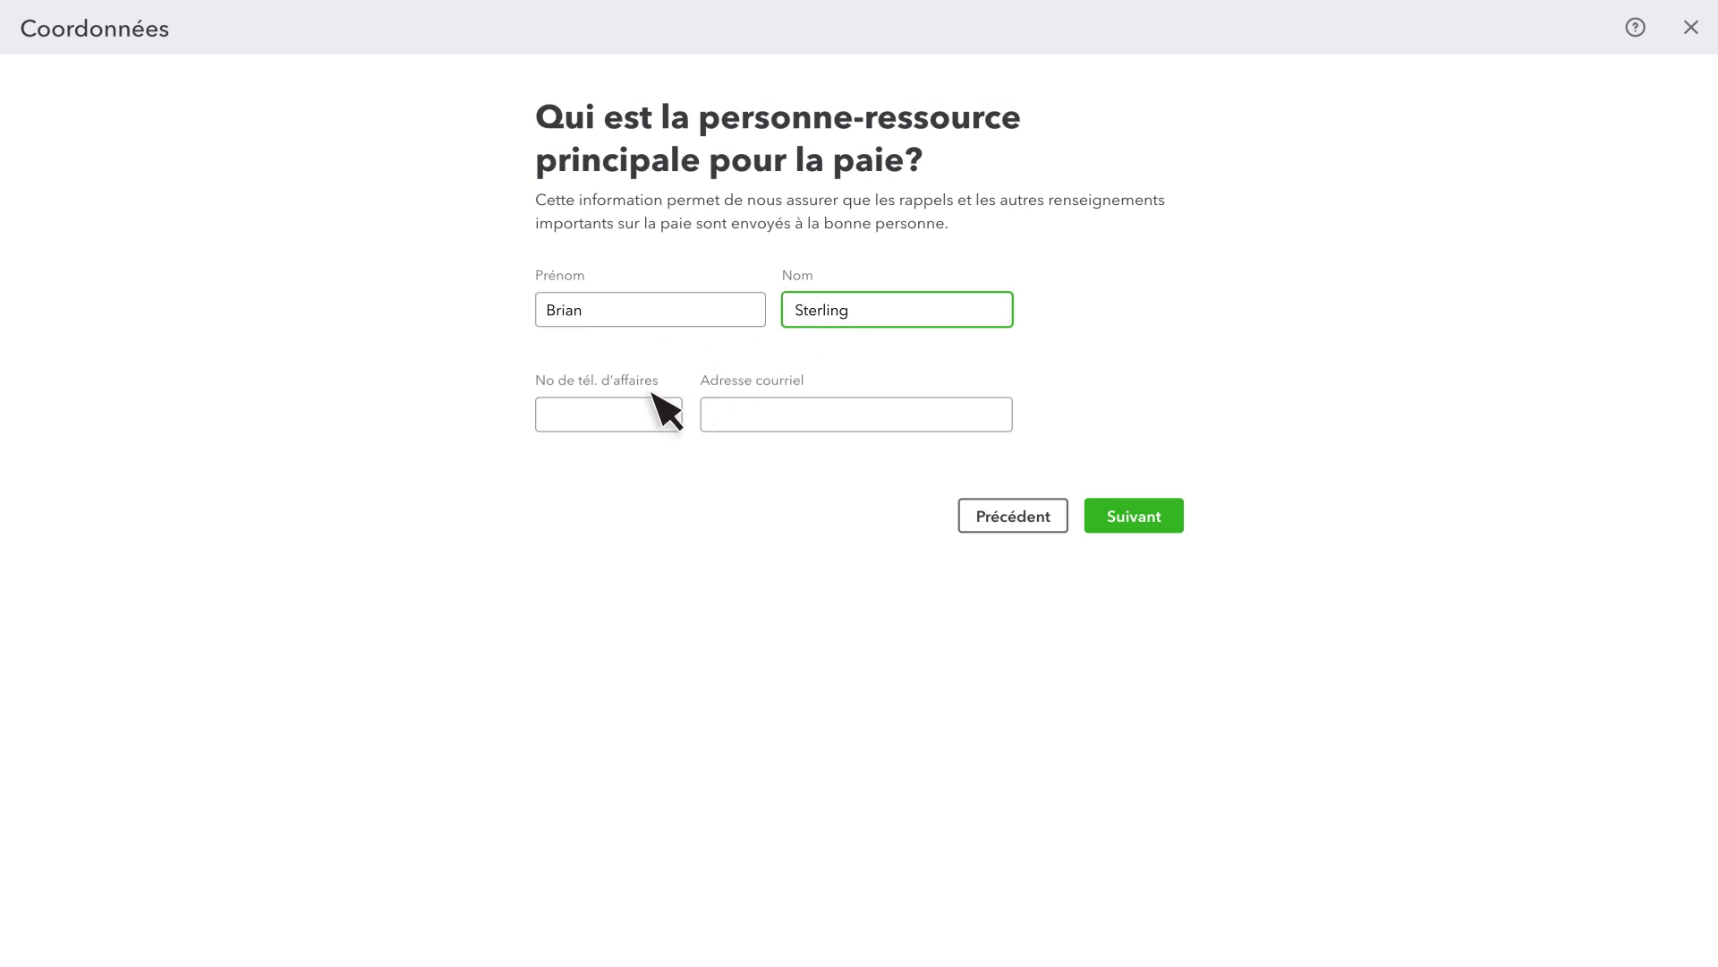
{"action": "left_click", "coordinate": [627, 410]}
{"action": "left_click", "coordinate": [731, 414]}
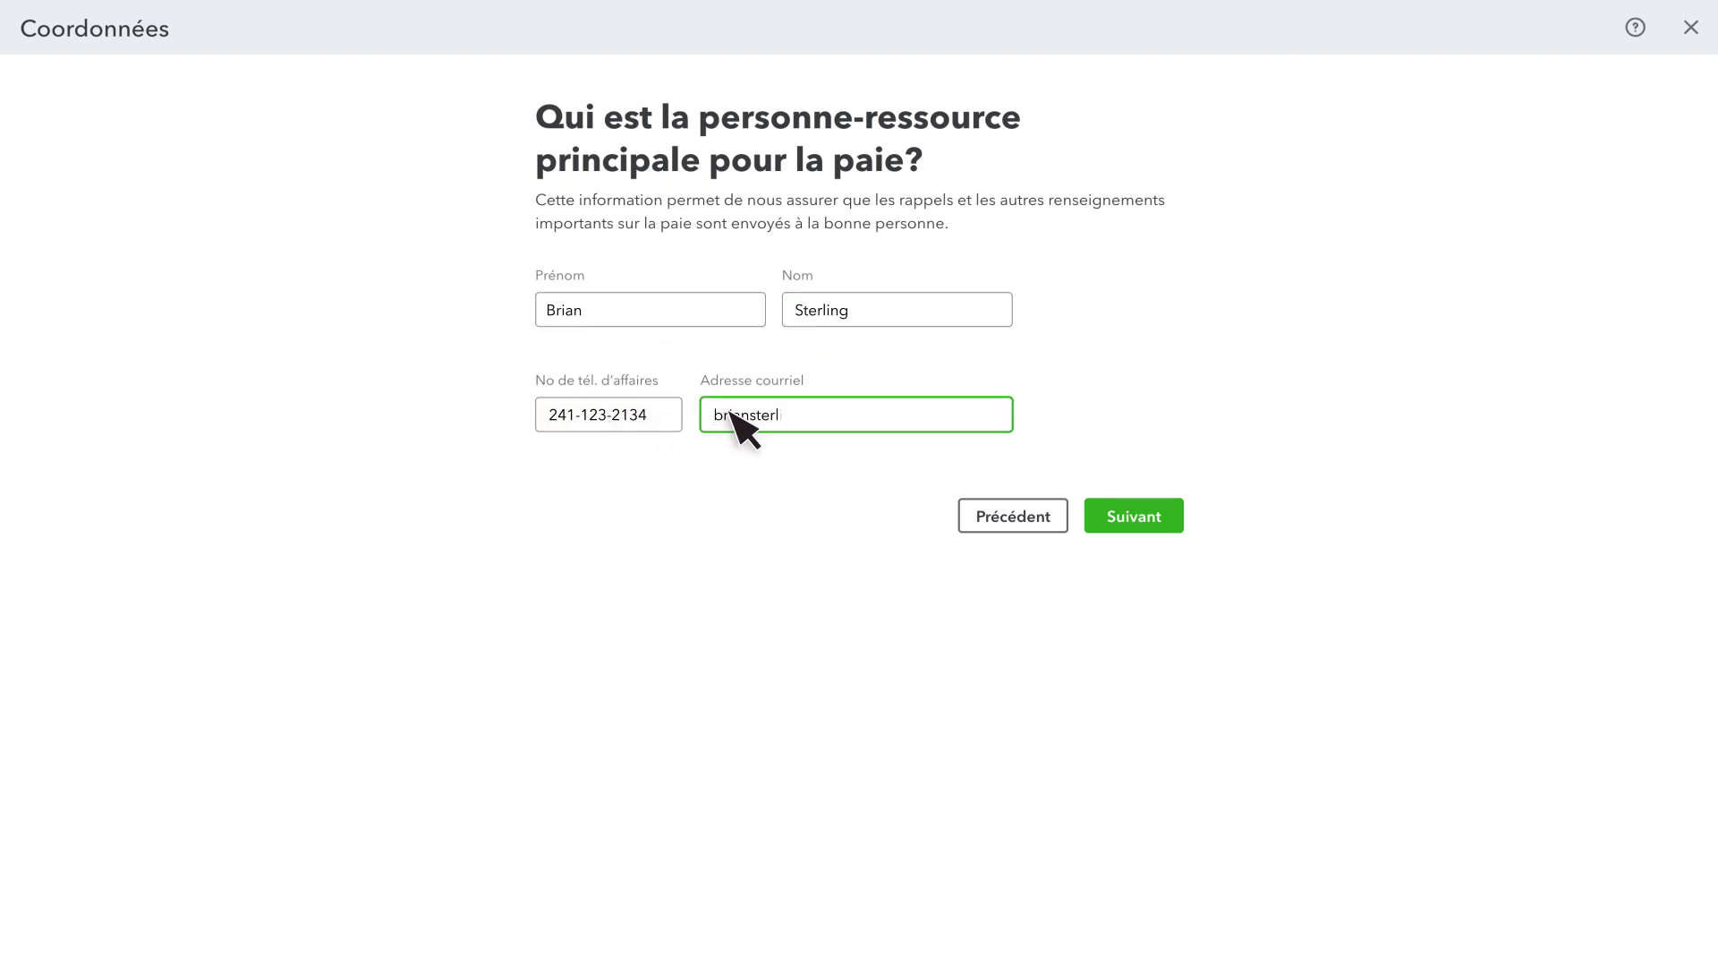
{"action": "left_click", "coordinate": [1143, 519]}
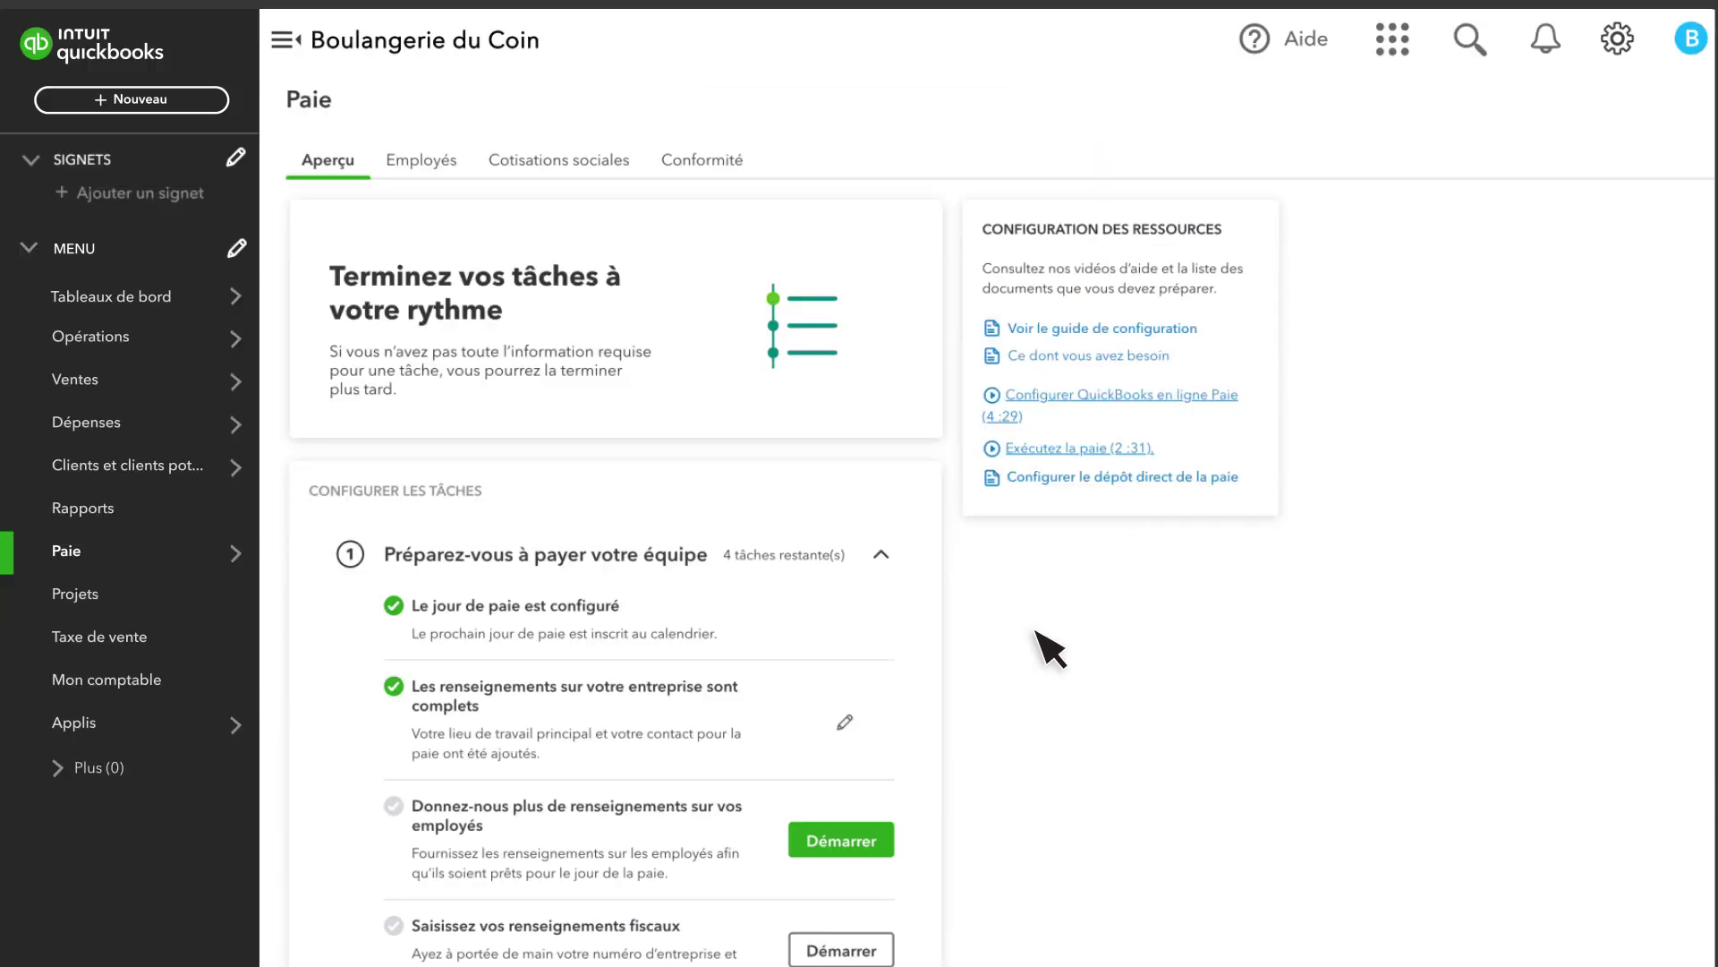
Add a new employee with their first name, last name and e-mail address
{"action": "left_click", "coordinate": [851, 839]}
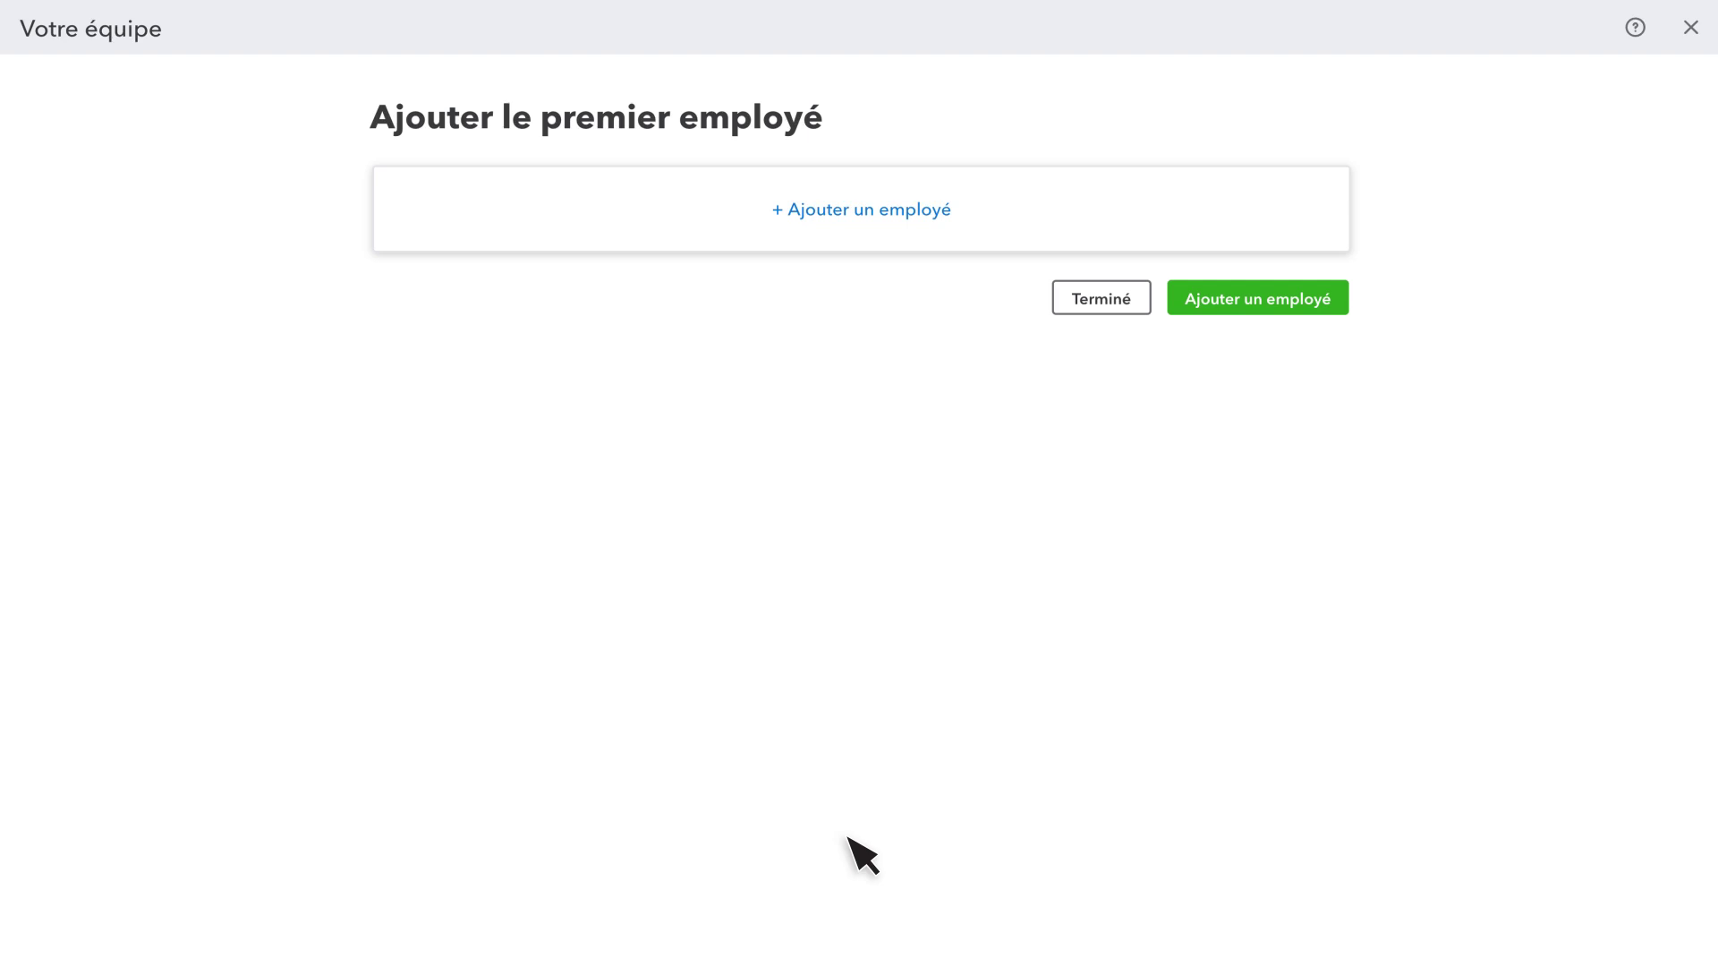
{"action": "left_click", "coordinate": [1274, 302]}
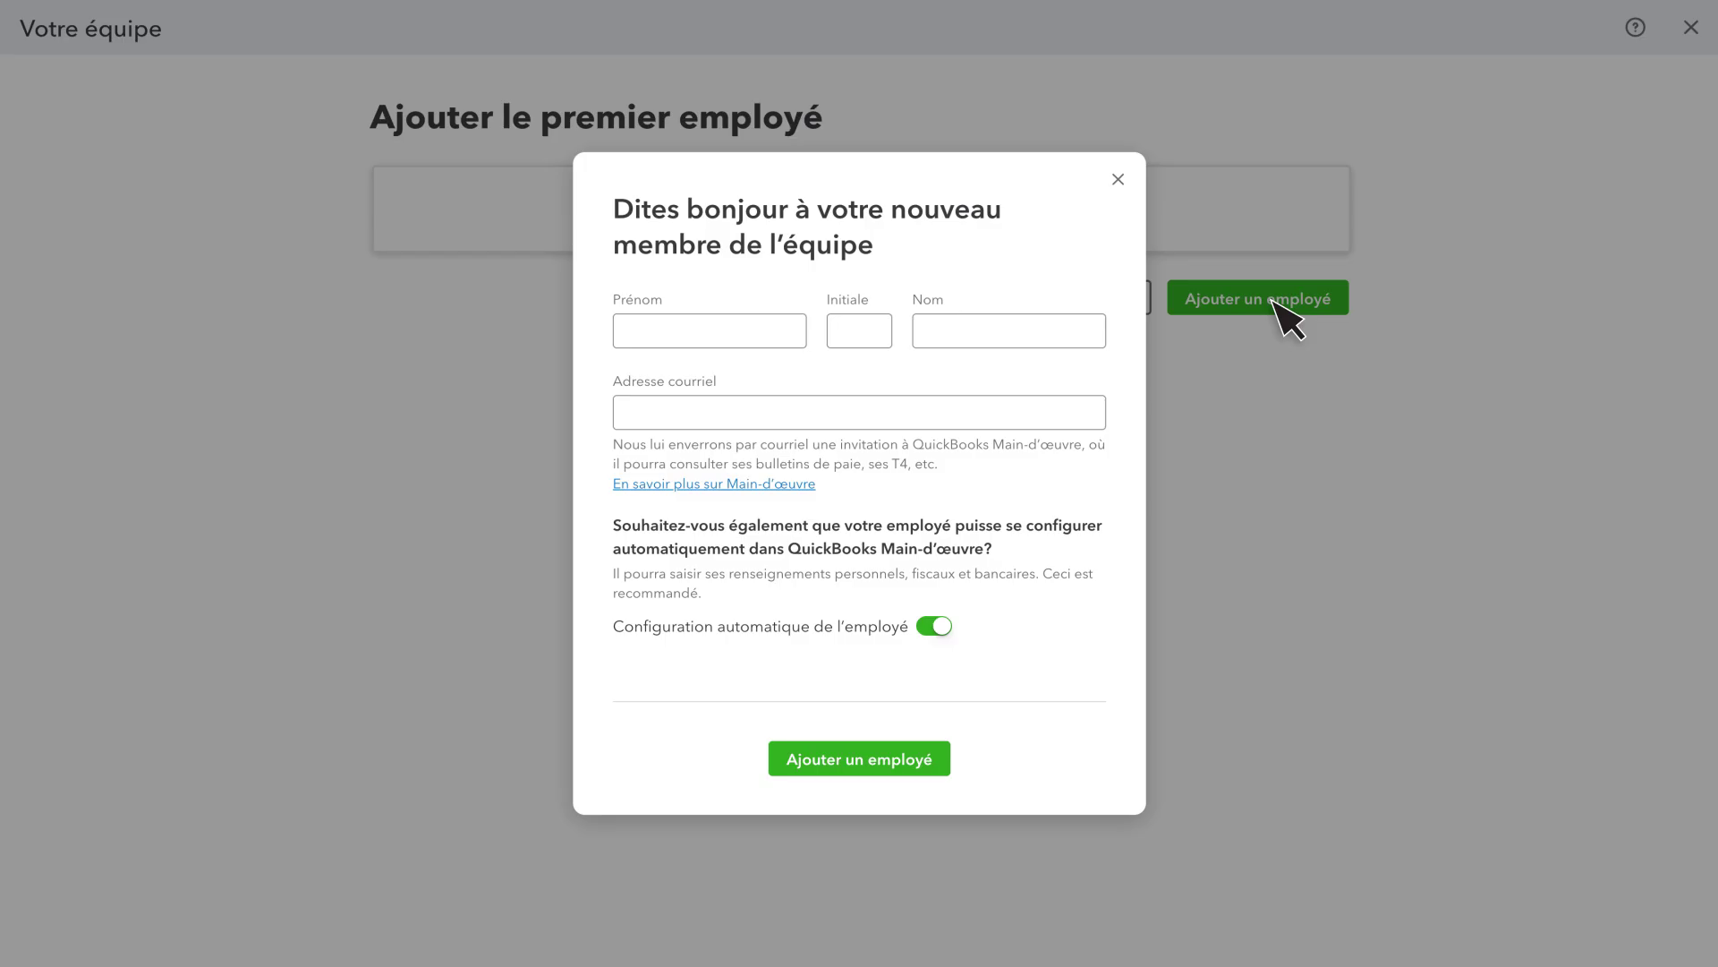
{"action": "left_click", "coordinate": [714, 338]}
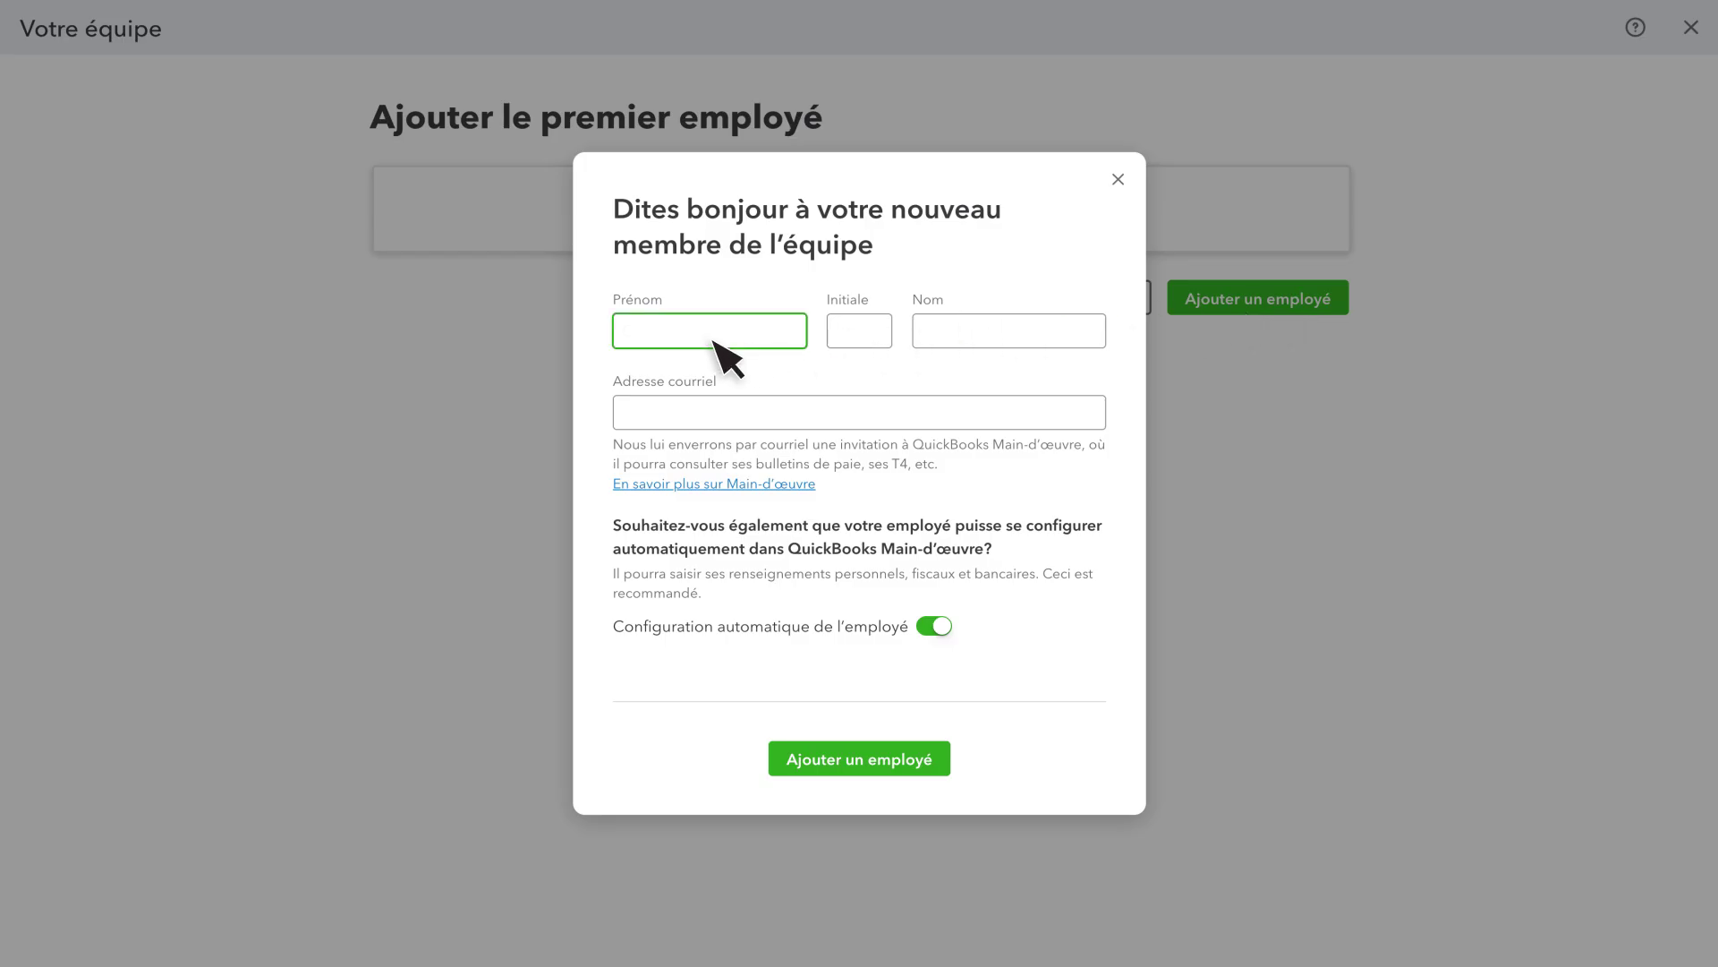
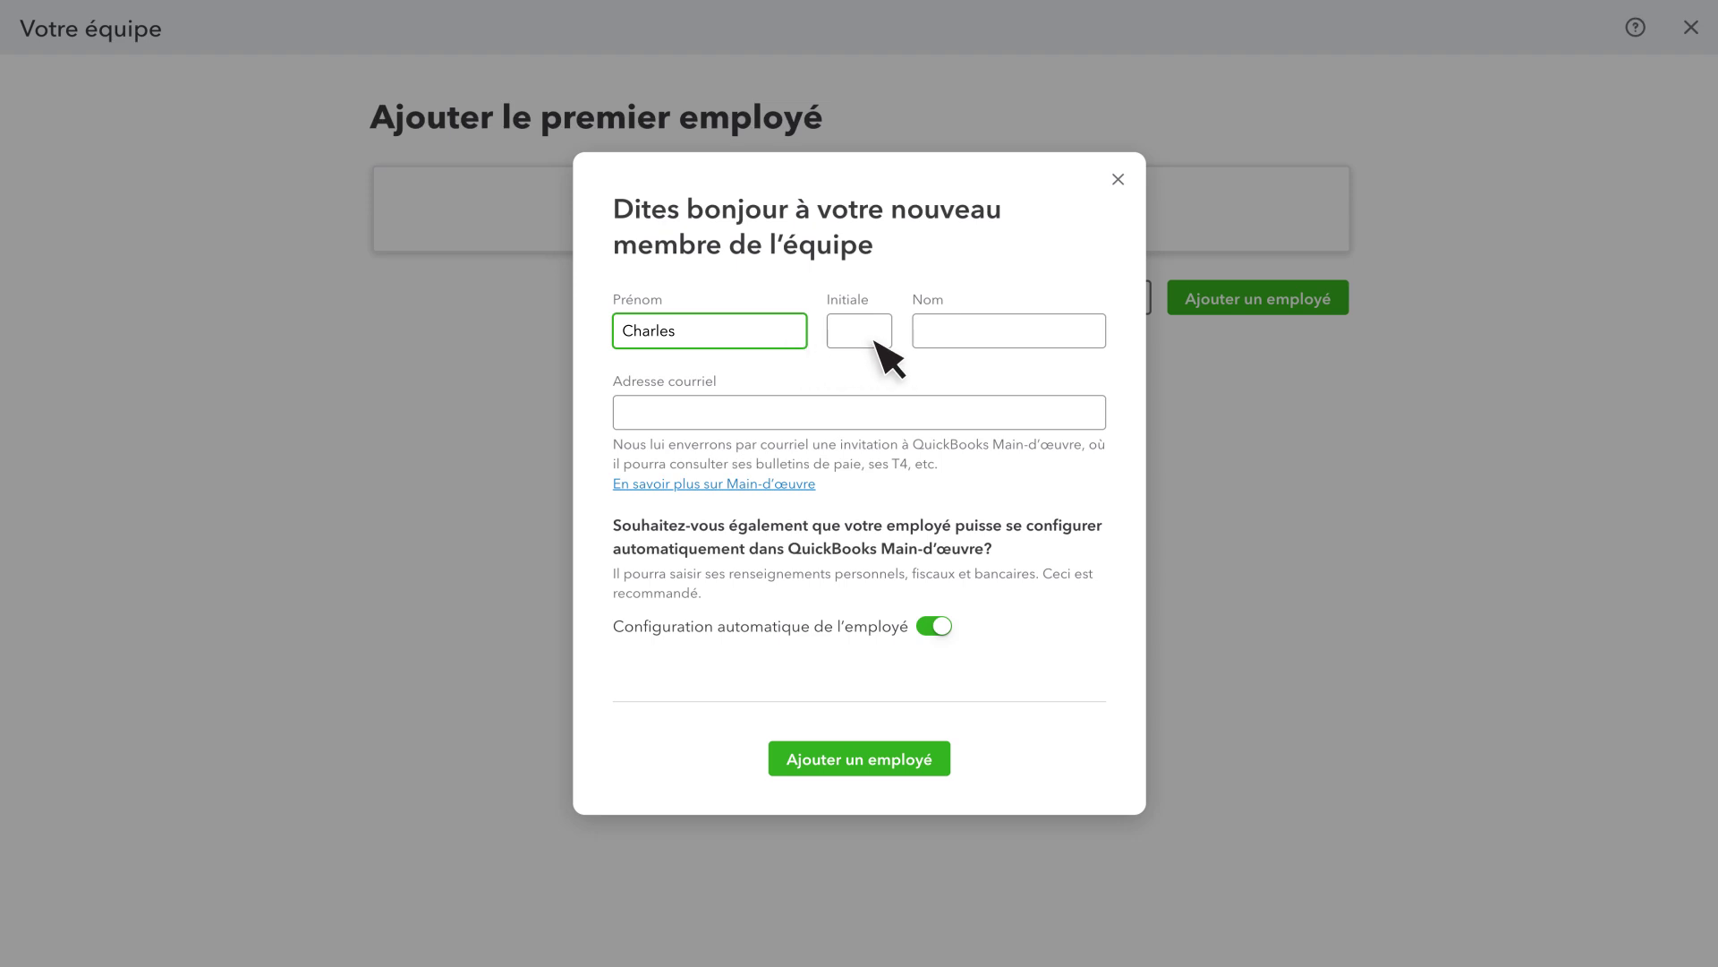
{"action": "left_click", "coordinate": [943, 345]}
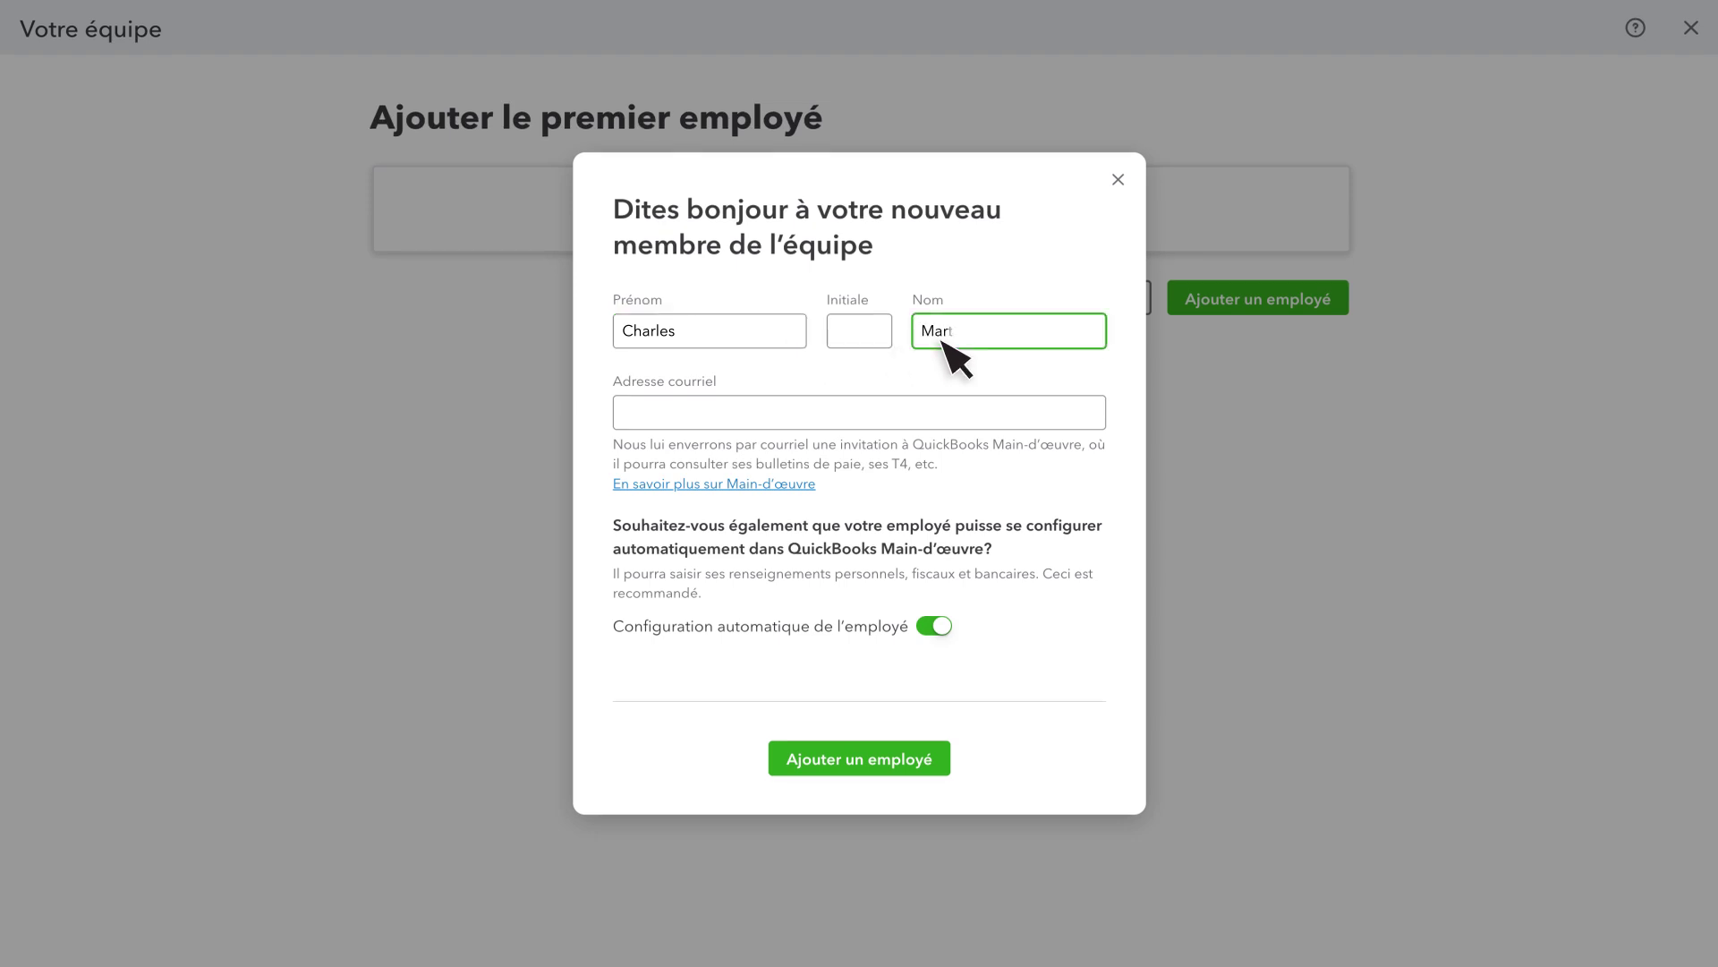
{"action": "left_click", "coordinate": [668, 424]}
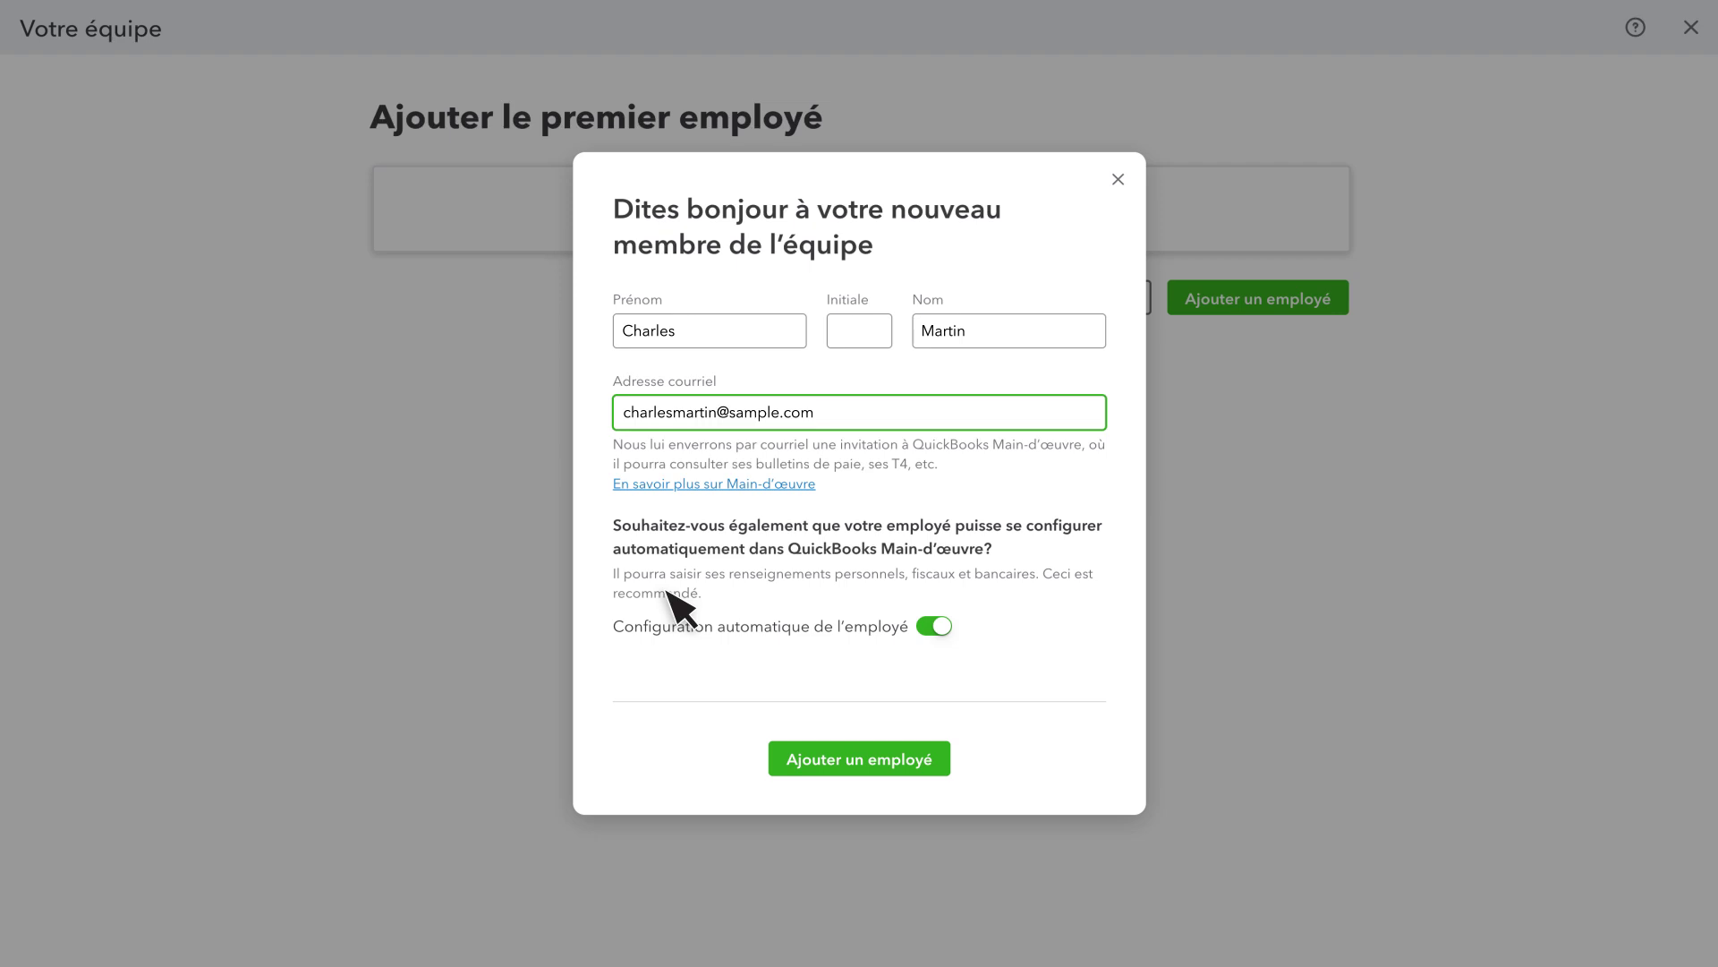
{"action": "left_click", "coordinate": [873, 766]}
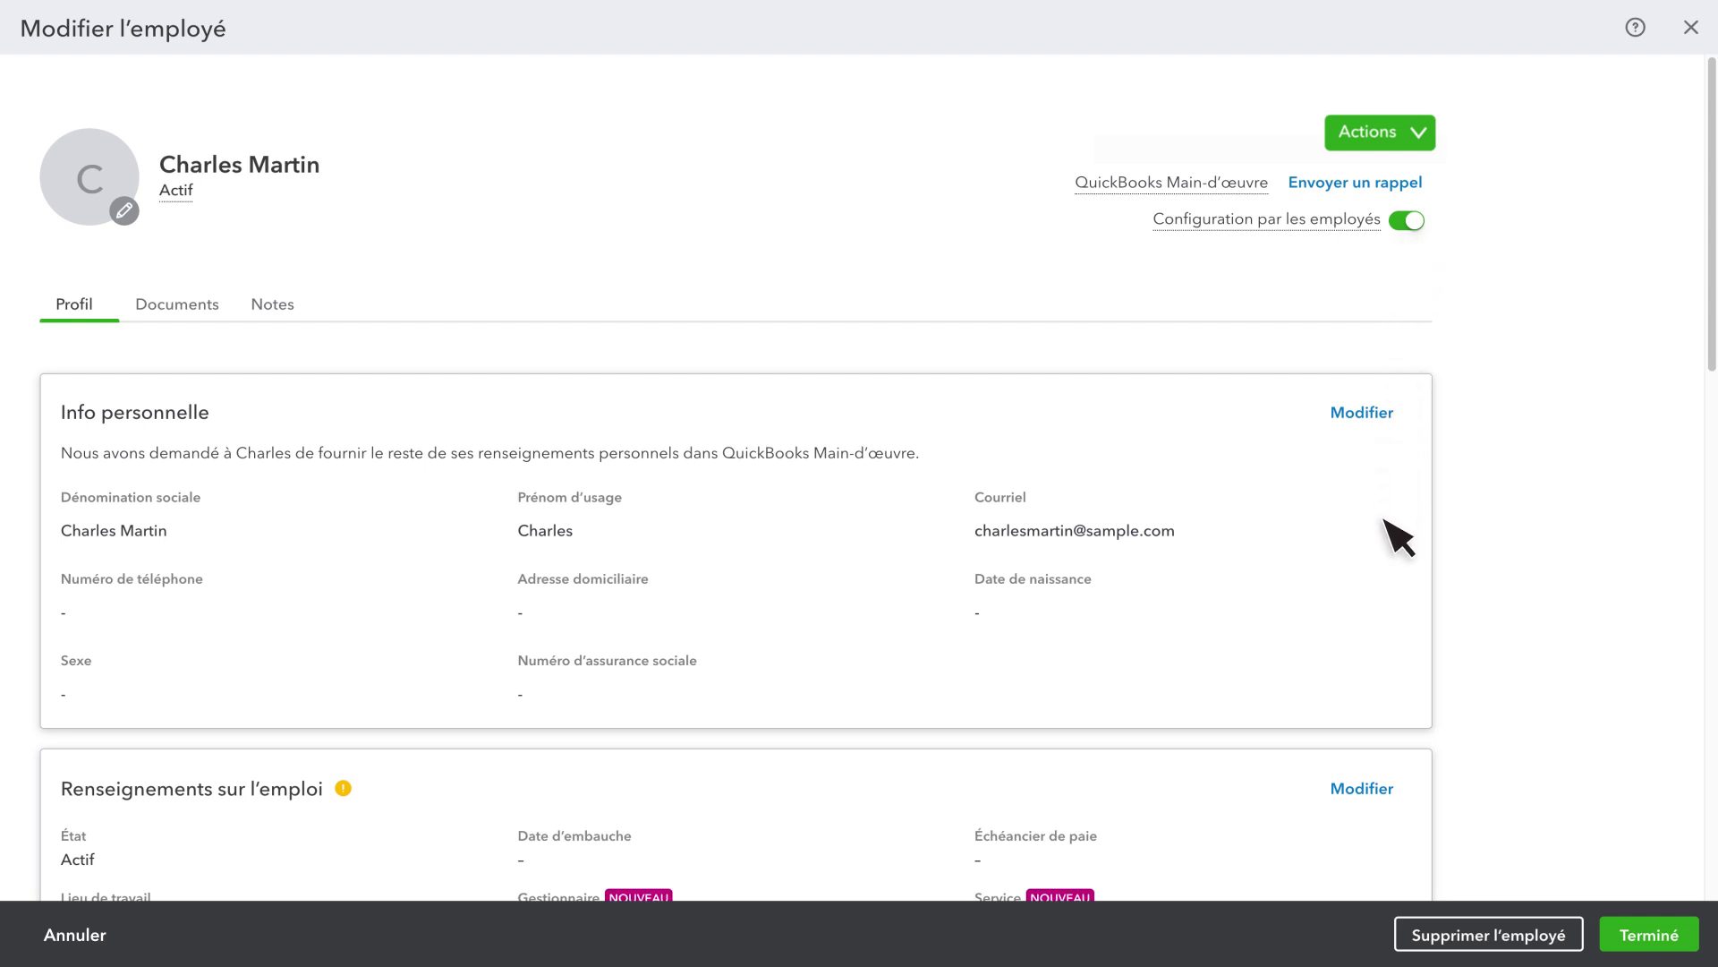
Set the employee's hire date to 25/09/2023 and edit the Tous les vendredis pay schedule
{"action": "left_click", "coordinate": [1364, 783]}
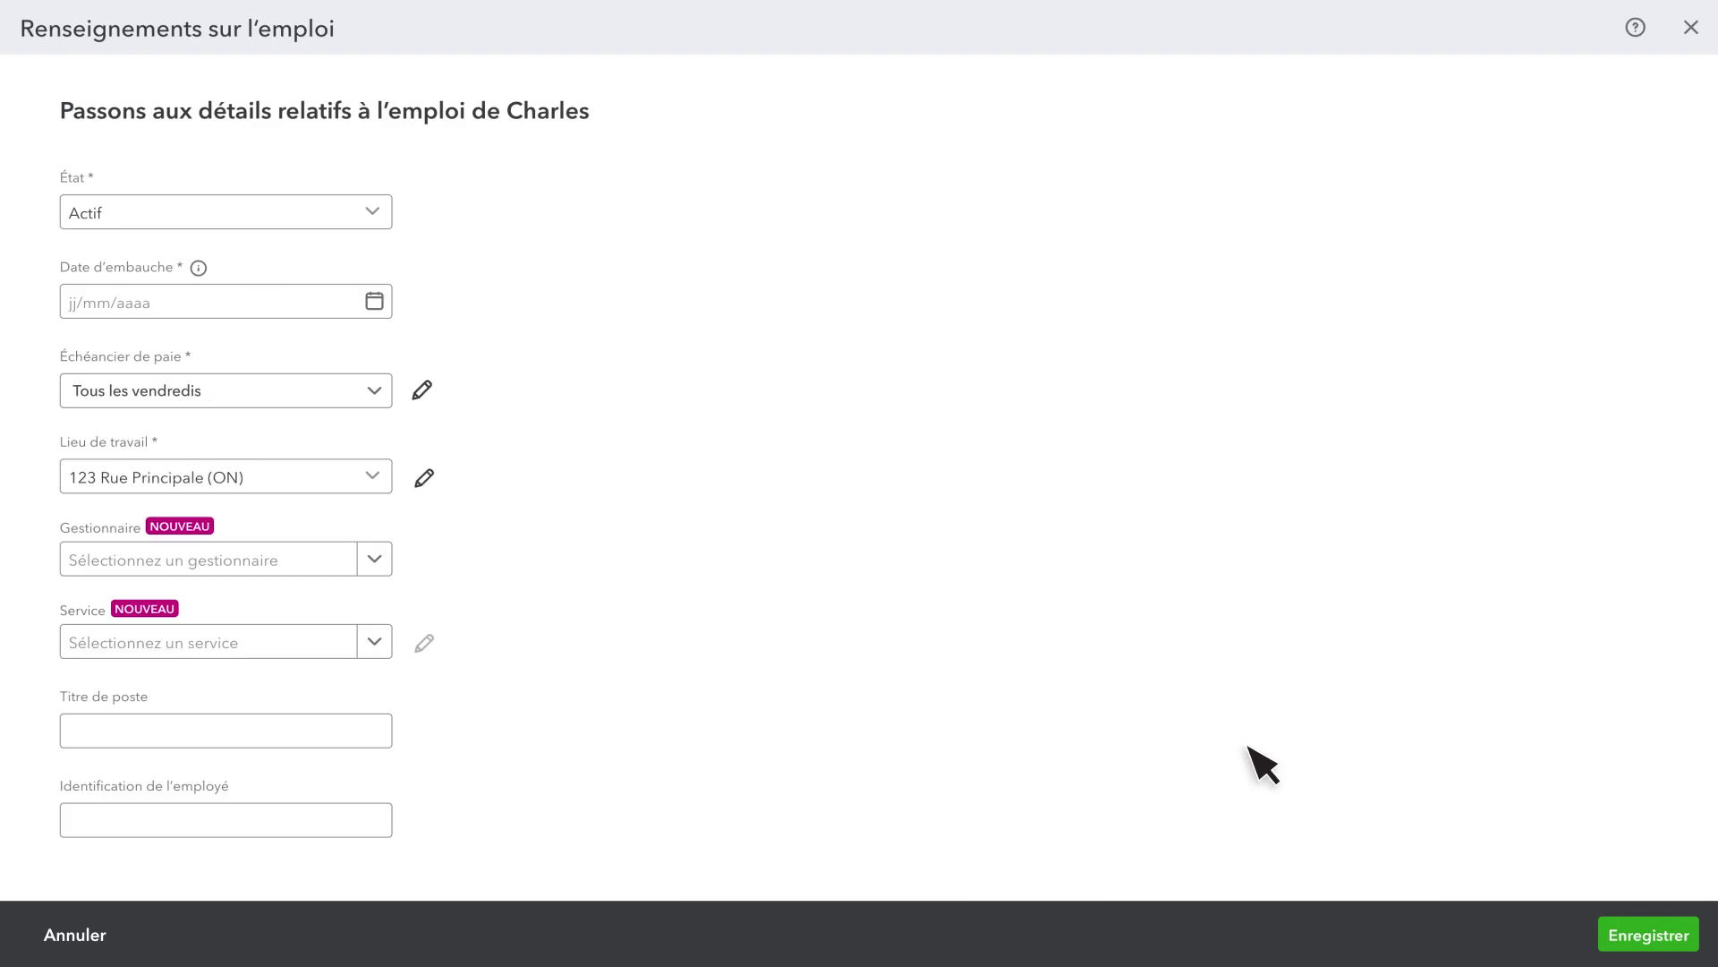
{"action": "left_click", "coordinate": [202, 306]}
{"action": "type", "text": "25/09/2023"}
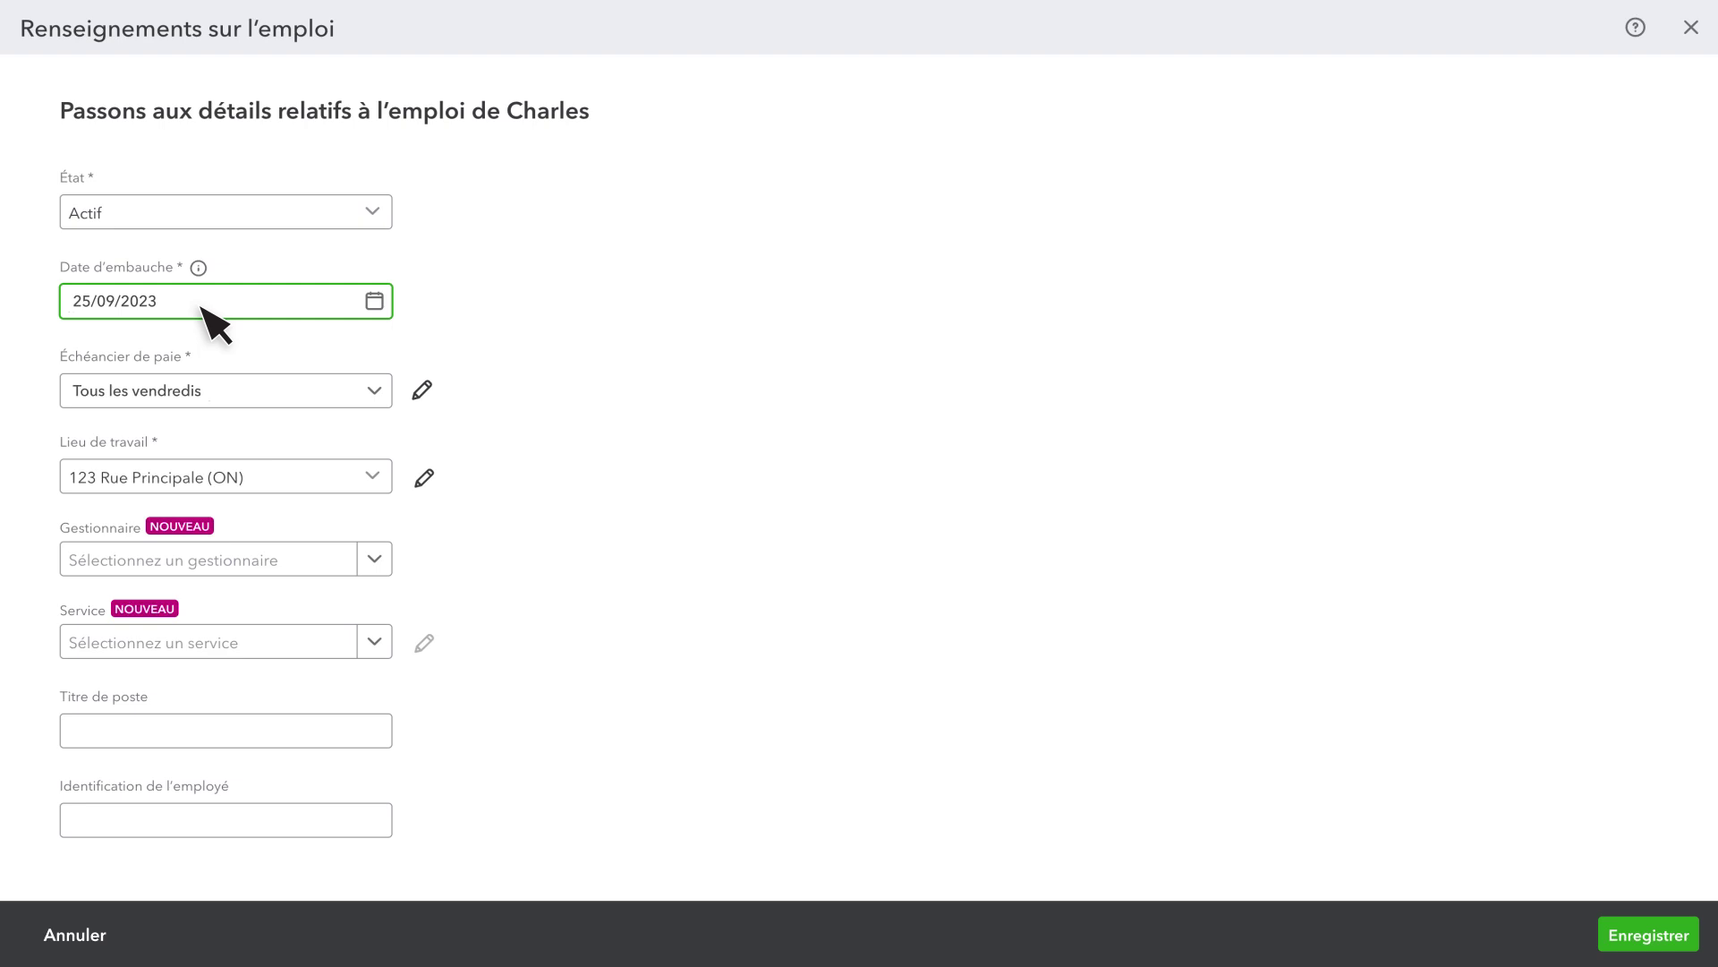
{"action": "left_click", "coordinate": [422, 390]}
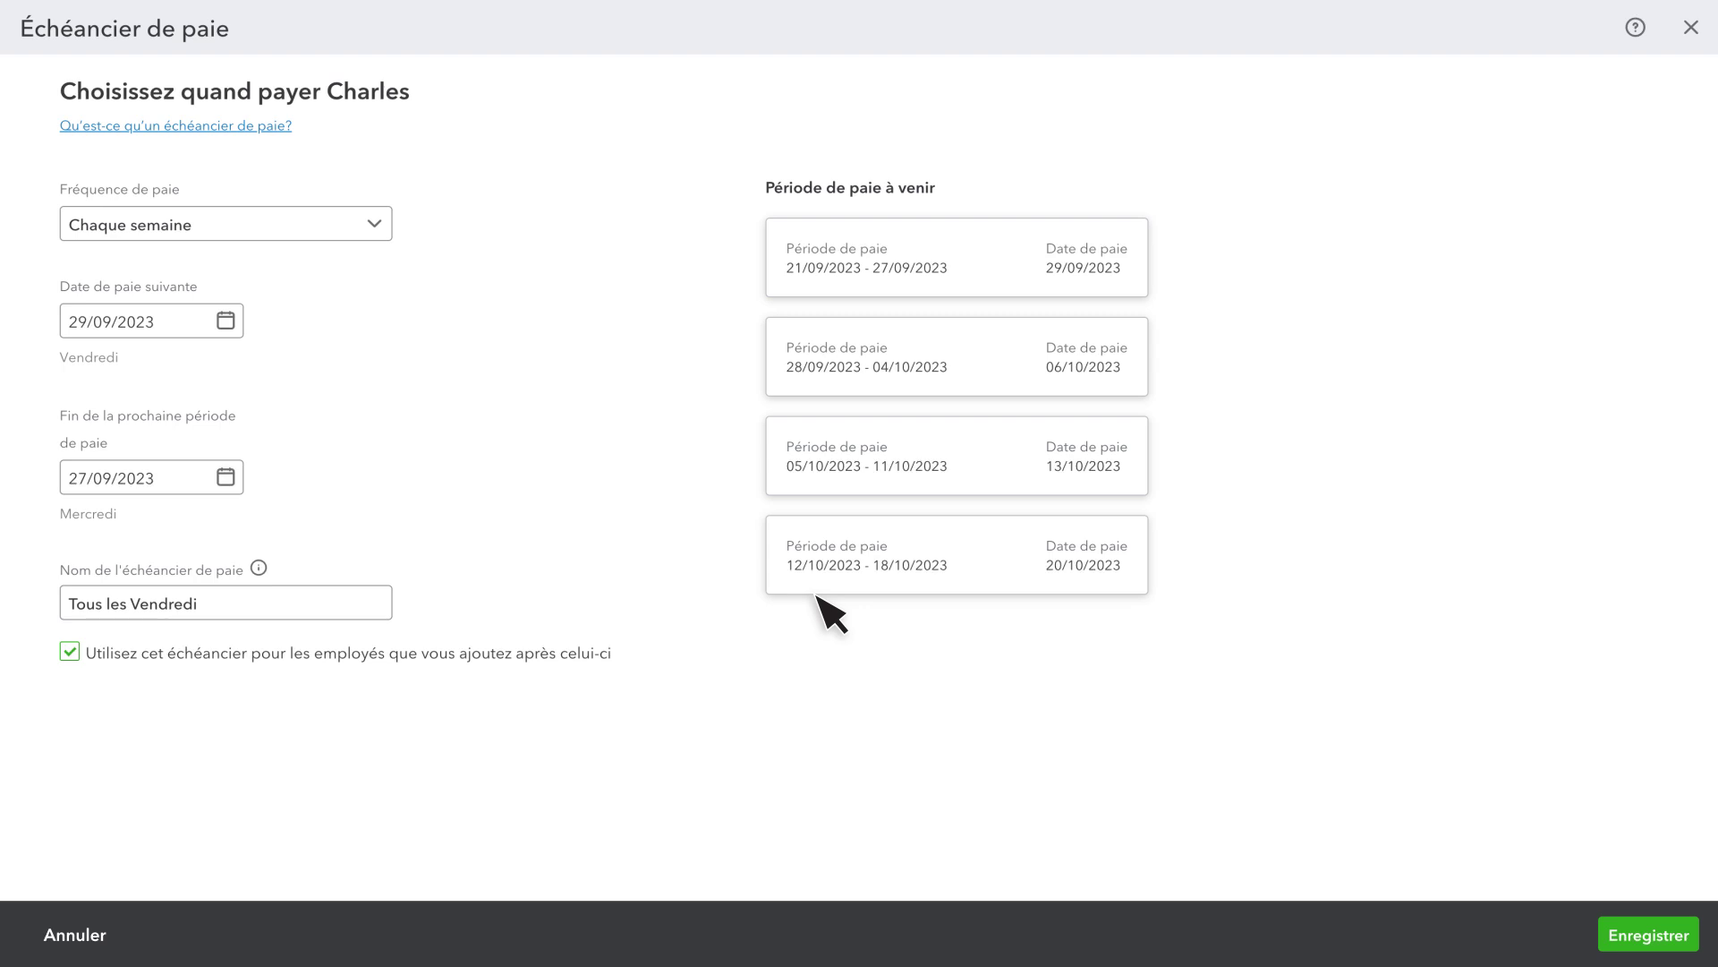
Rename the weekly pay schedule to 'Jour de paie hebdomadaire' and save it
{"action": "triple_click", "coordinate": [121, 603]}
{"action": "type", "text": "Jour de paie hebdomadaire"}
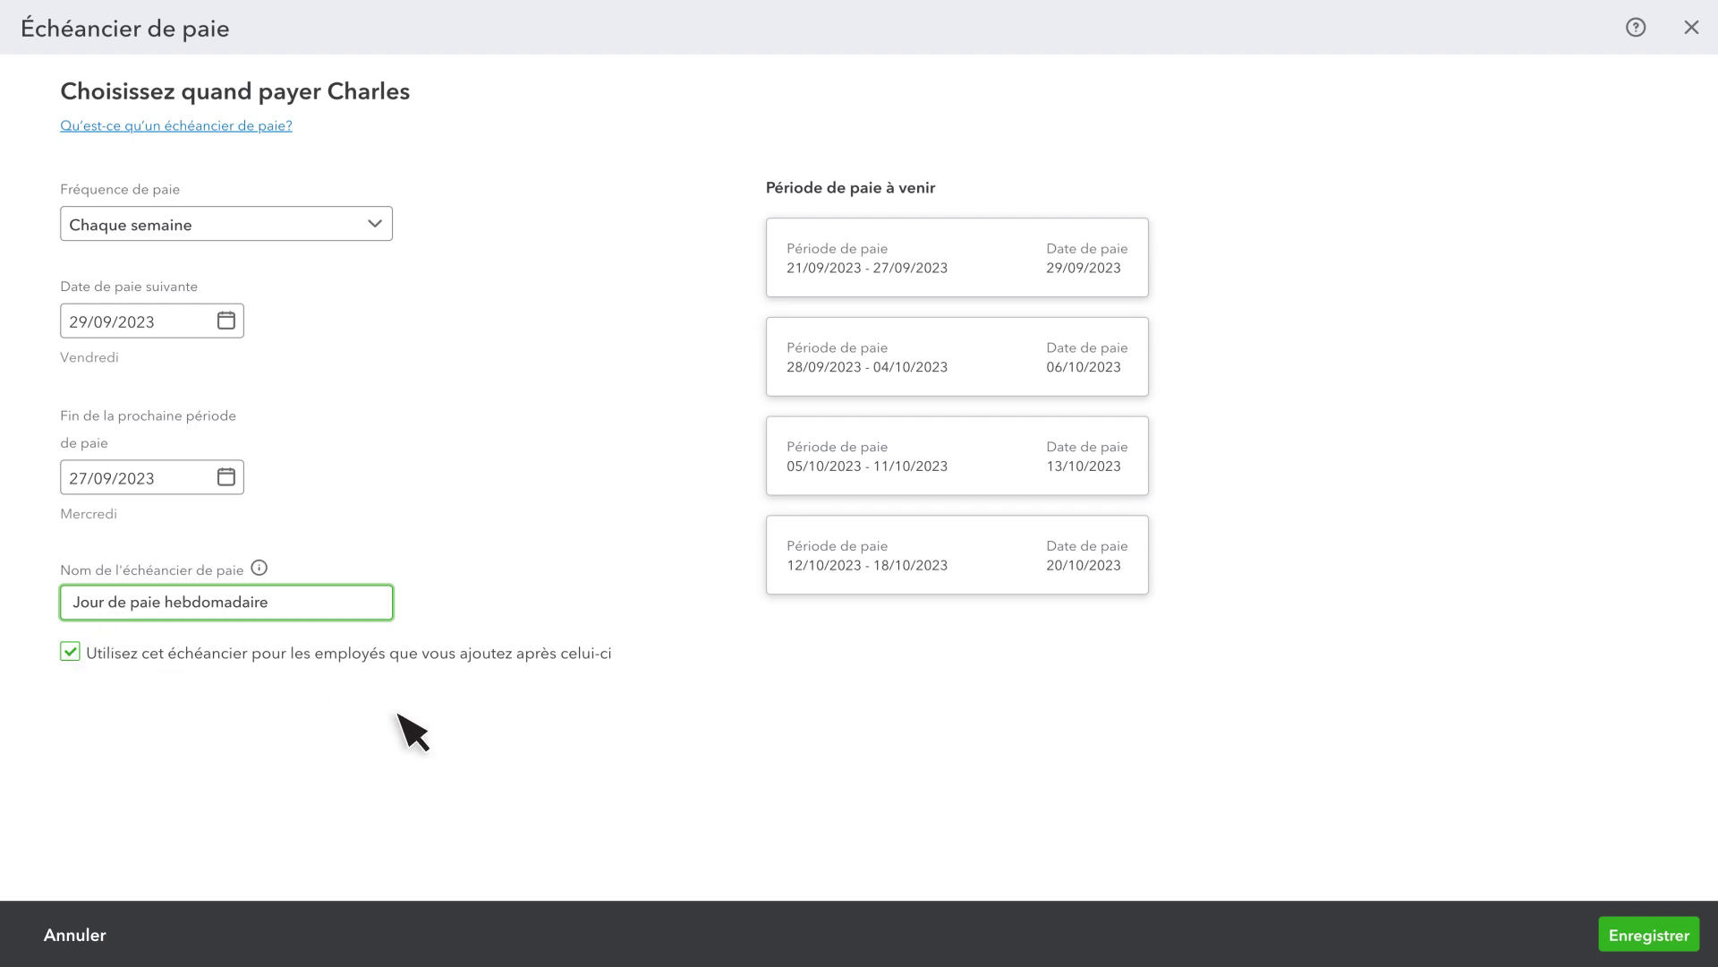
{"action": "left_click", "coordinate": [1643, 938]}
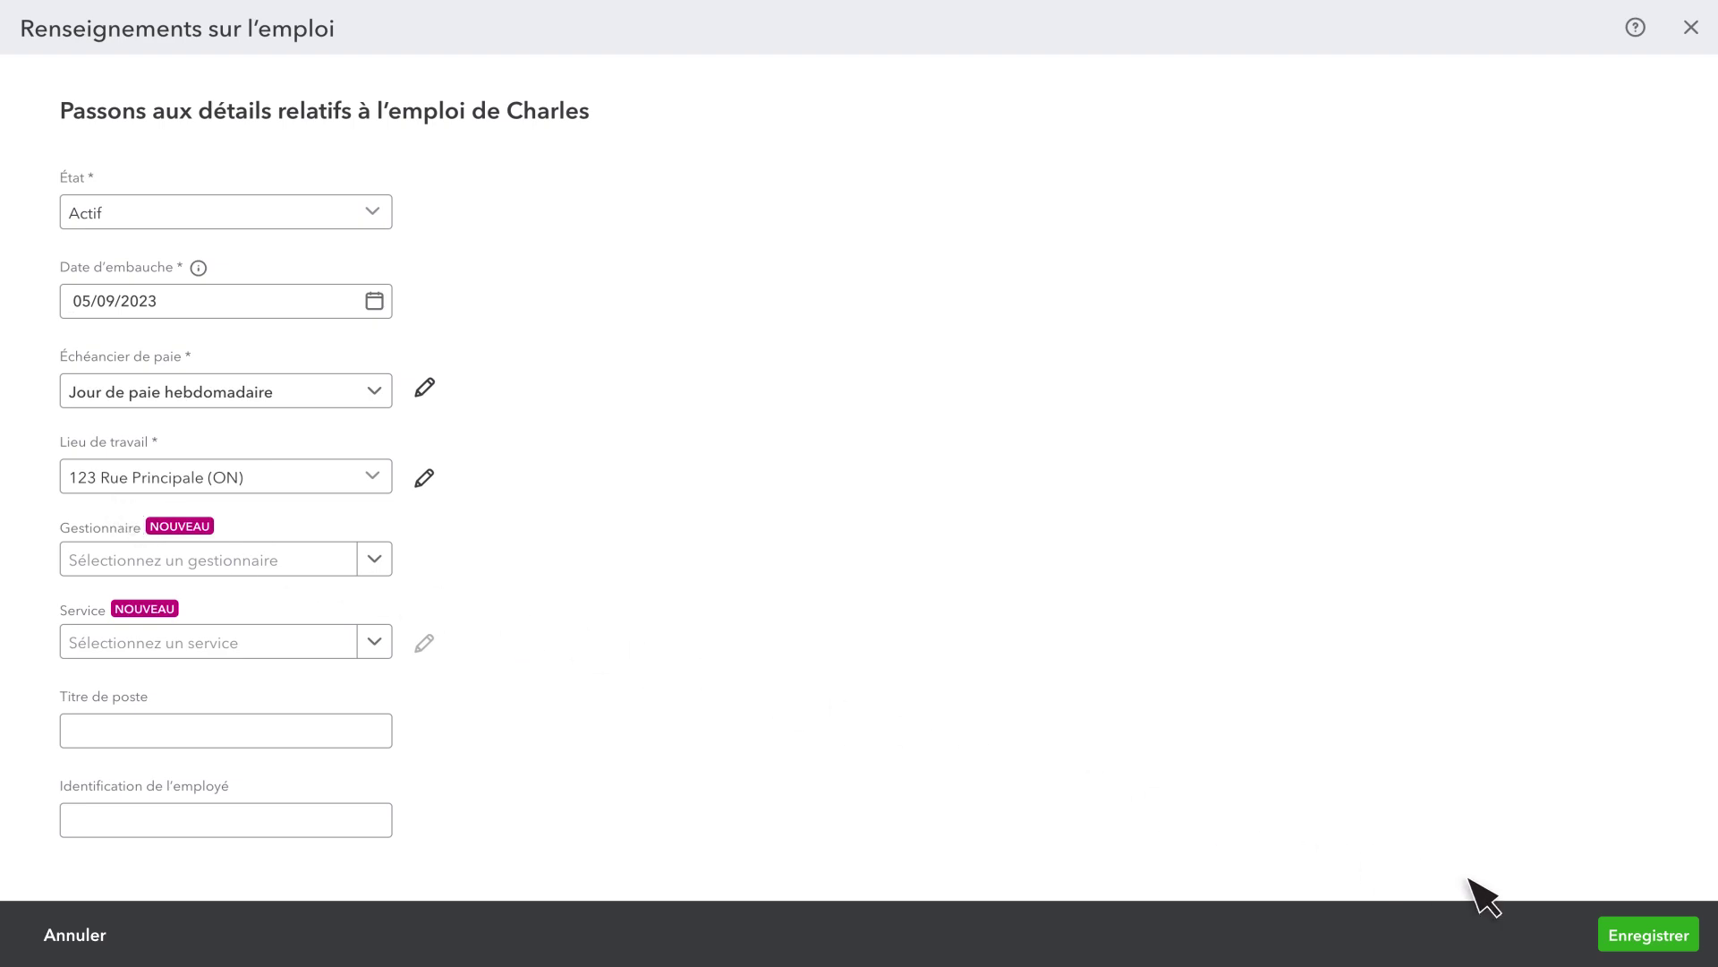
Save the employment details and bring up the employee's Types de paie setup
{"action": "left_click", "coordinate": [1647, 933]}
{"action": "scroll", "coordinate": [1549, 862], "scroll_direction": "down", "scroll_amount": 9}
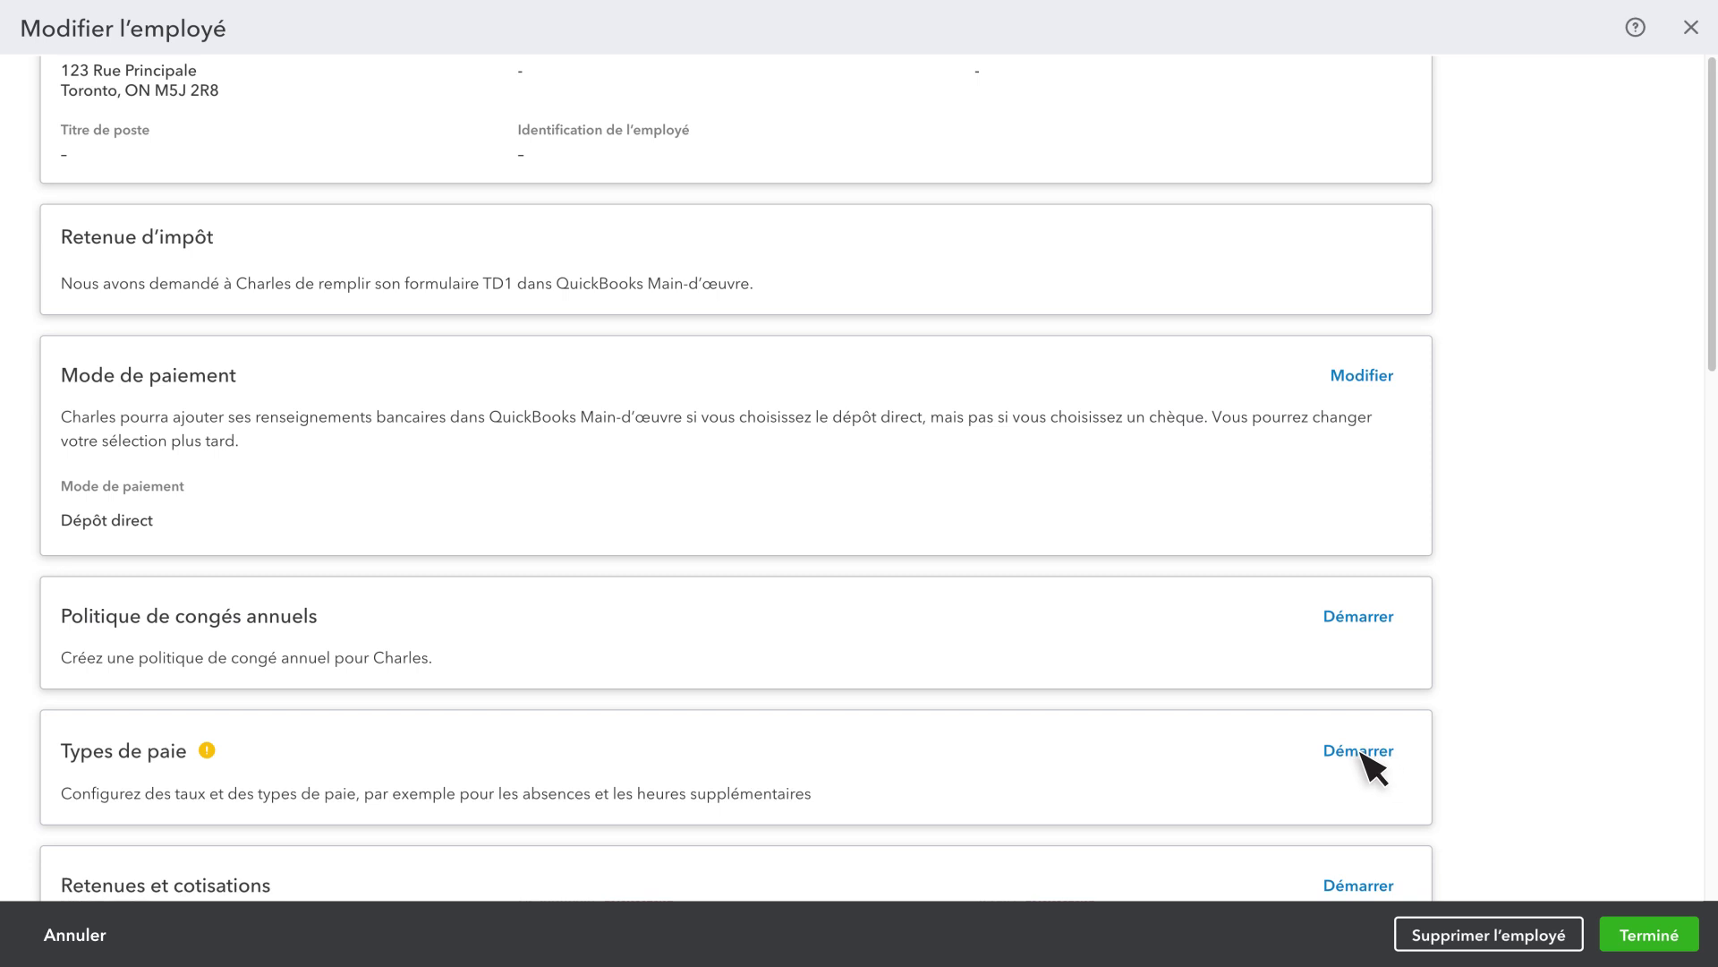
{"action": "left_click", "coordinate": [1361, 753]}
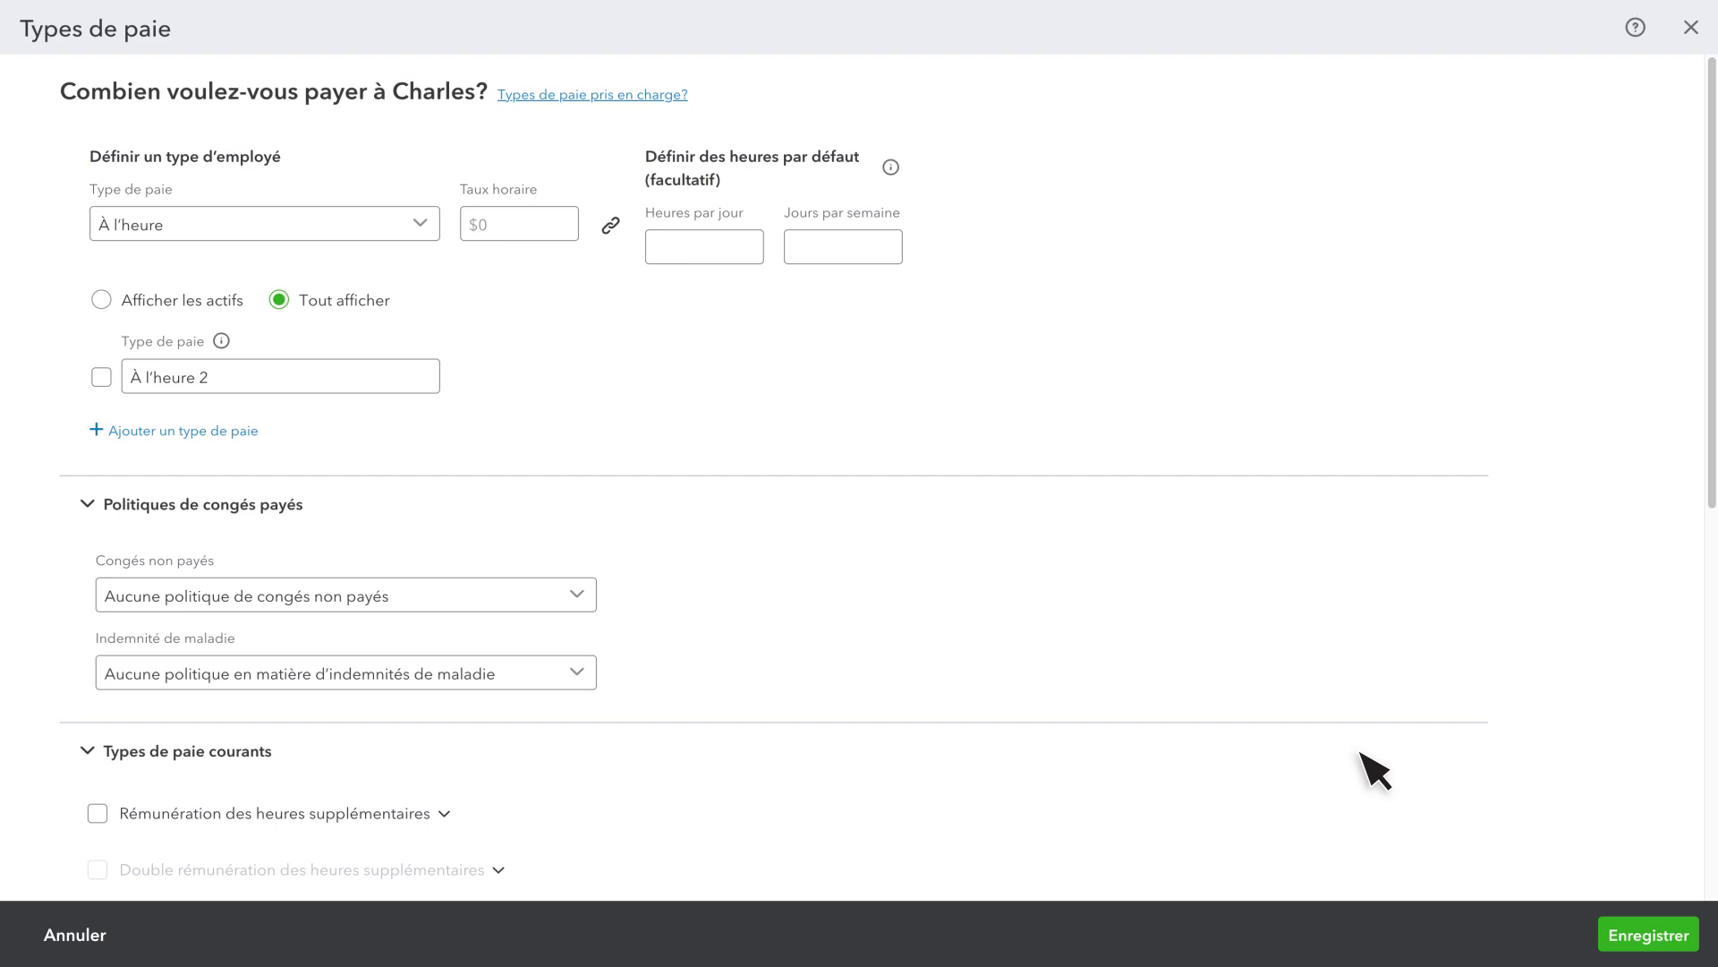
Set the hourly rate to $25.00 and save the employee's pay types
{"action": "left_click", "coordinate": [501, 227]}
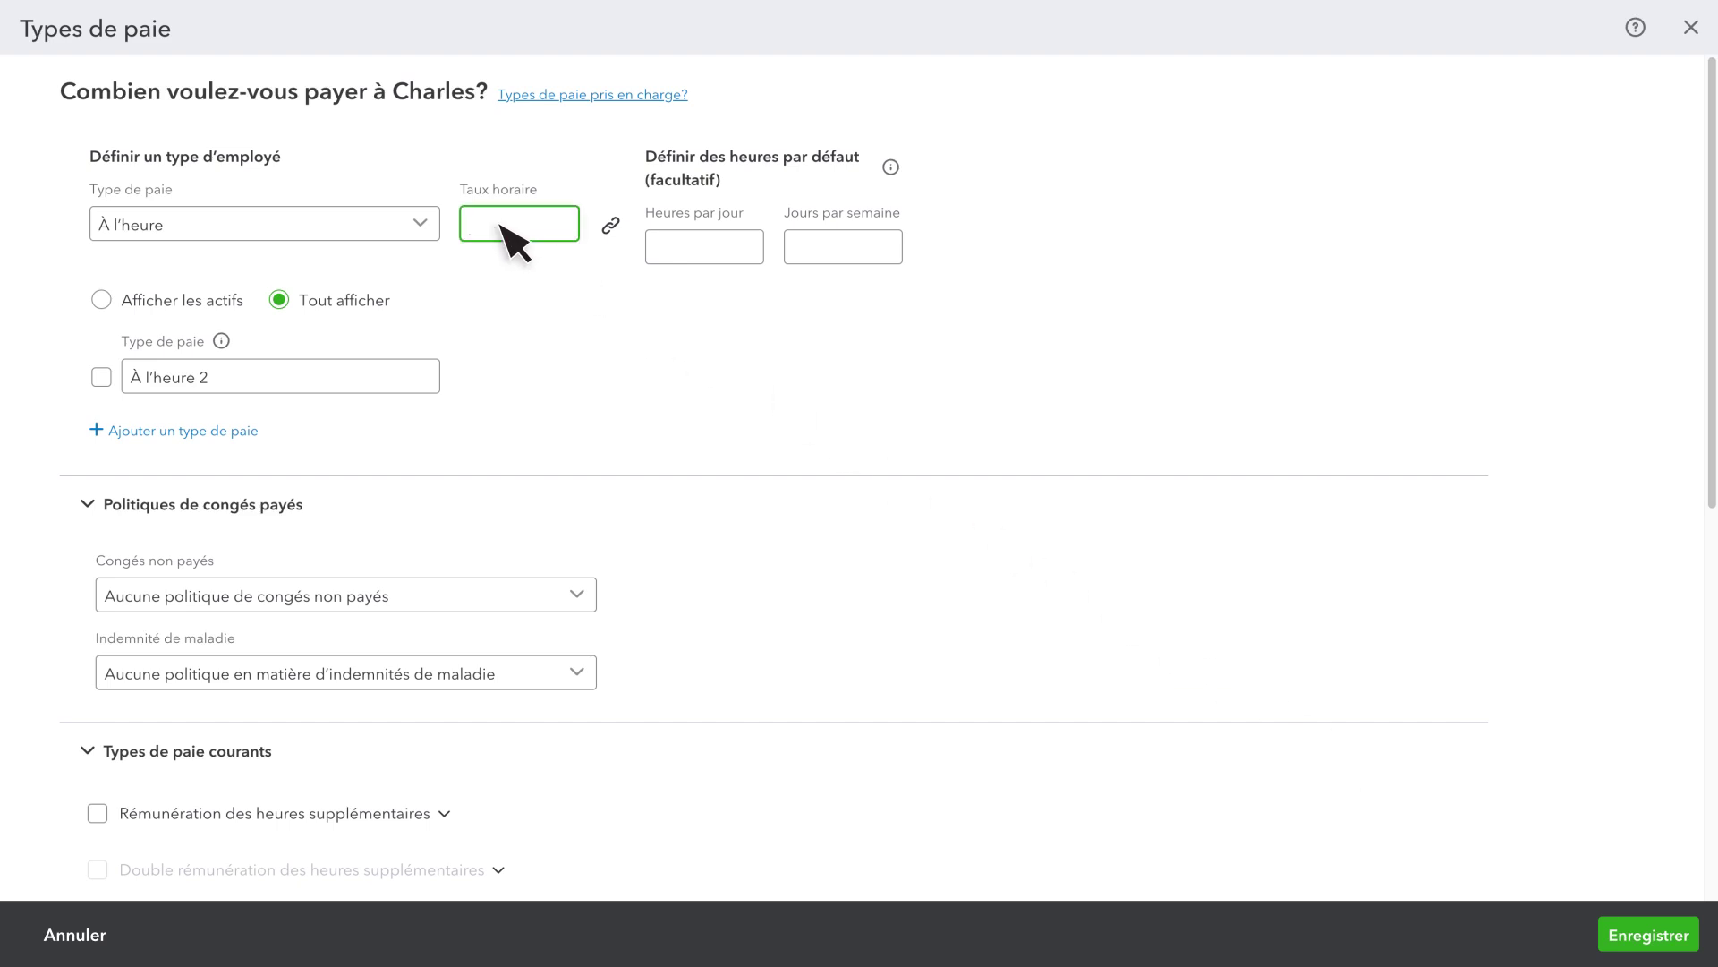
{"action": "type", "text": "25.00"}
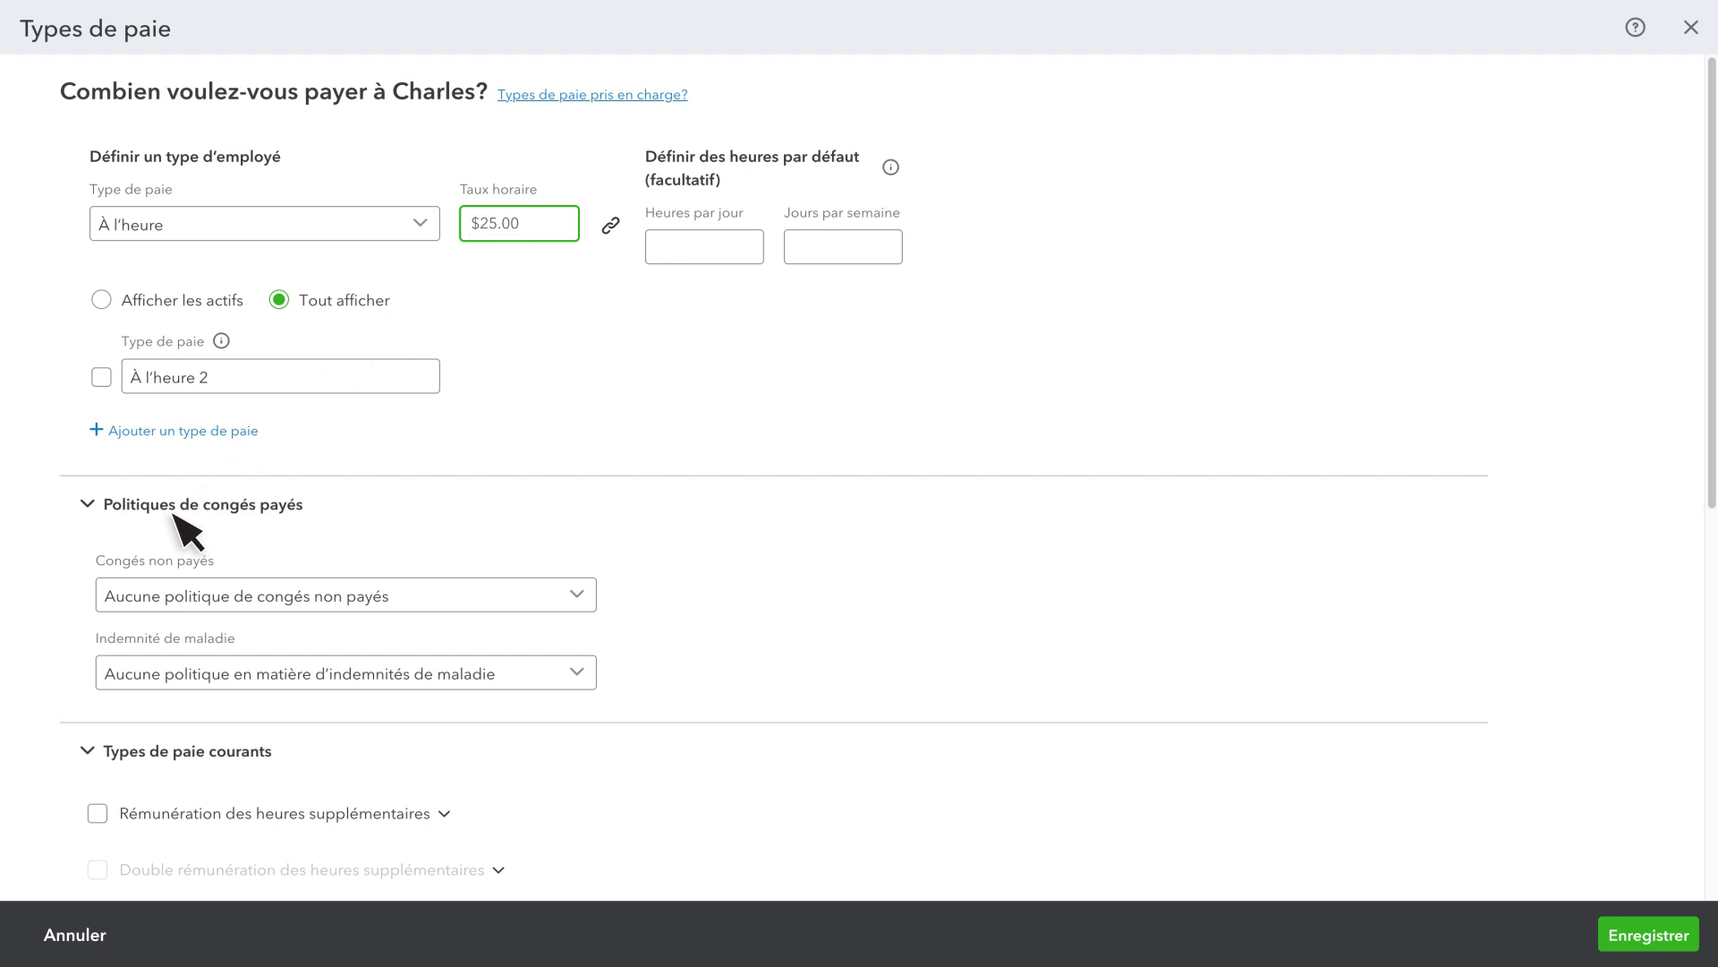
{"action": "scroll", "coordinate": [175, 515], "scroll_direction": "down", "scroll_amount": 7}
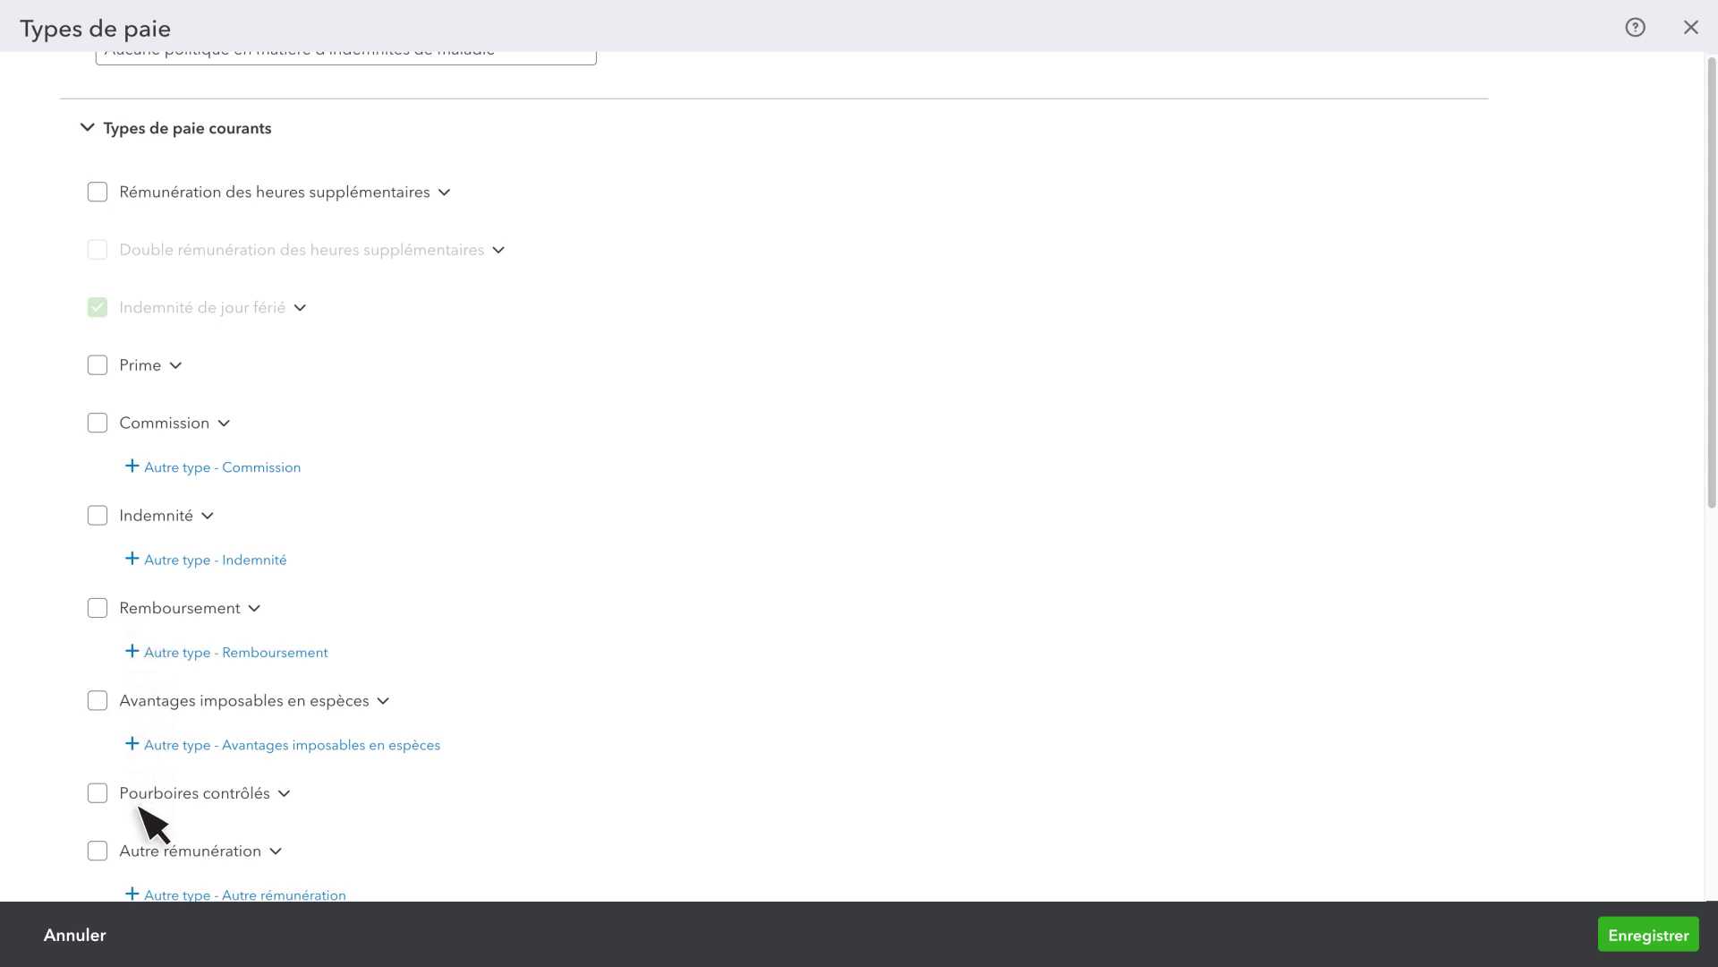
{"action": "left_click", "coordinate": [1647, 933]}
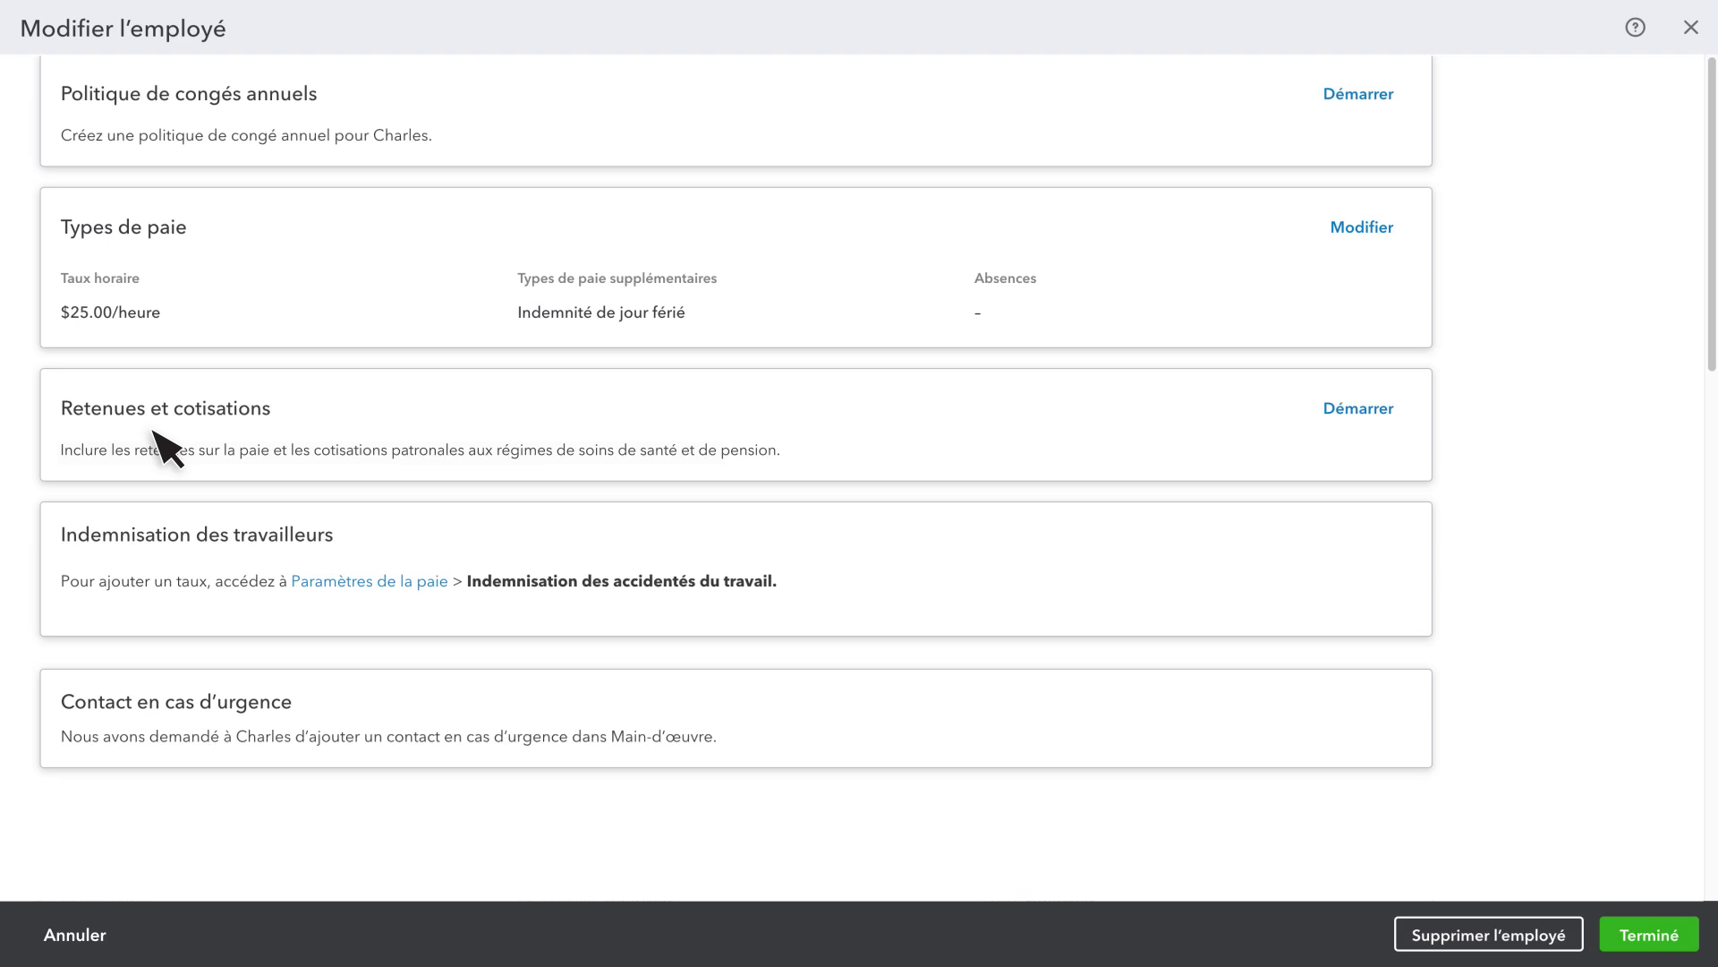
Add an Assurance maladie – Soins de santé privés deduction described as FSA, $50.00 per paycheque
{"action": "left_click", "coordinate": [1363, 413]}
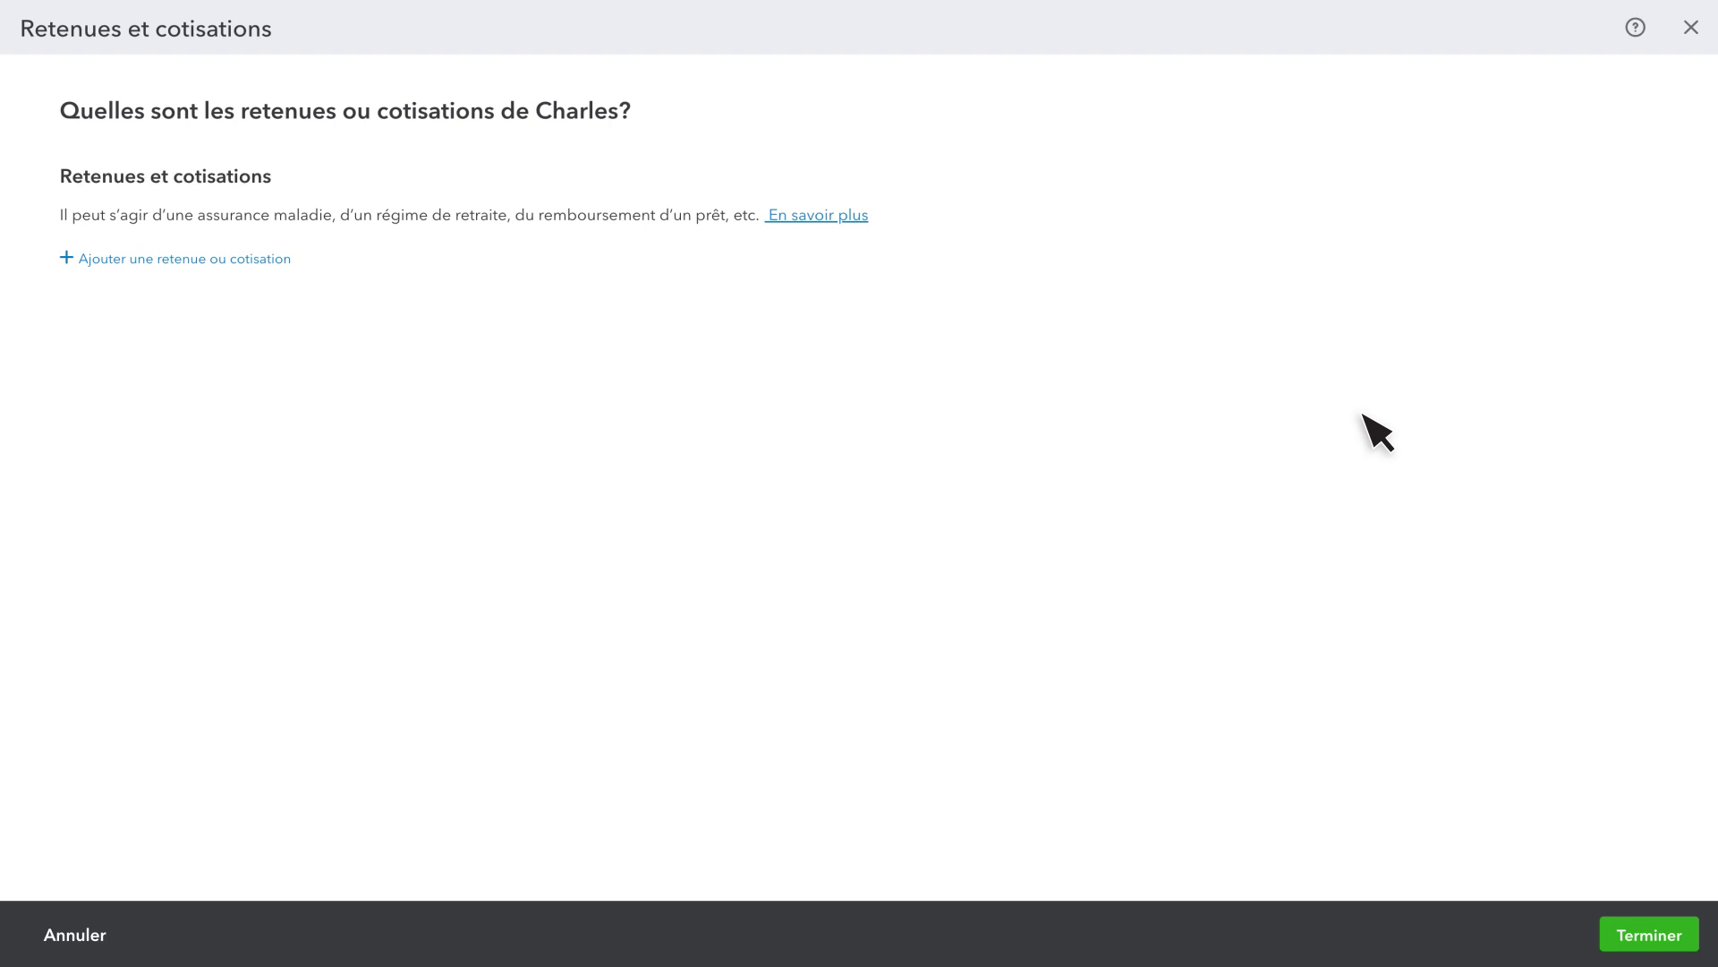
{"action": "left_click", "coordinate": [171, 260]}
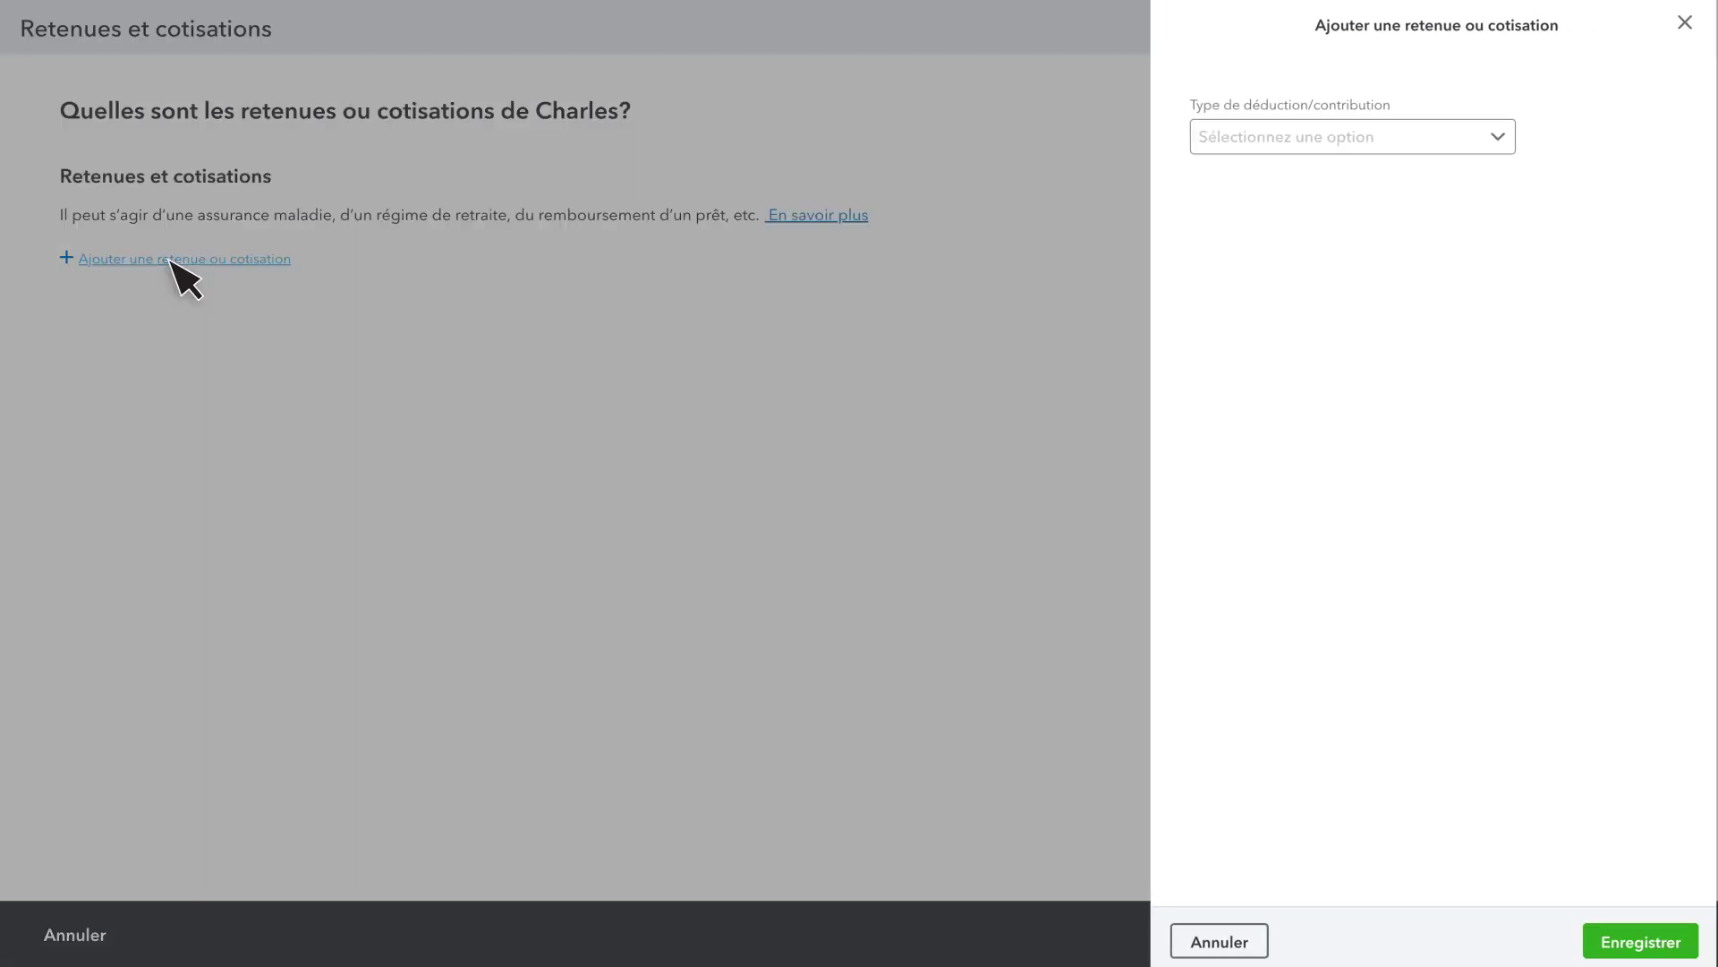
{"action": "left_click", "coordinate": [1308, 148]}
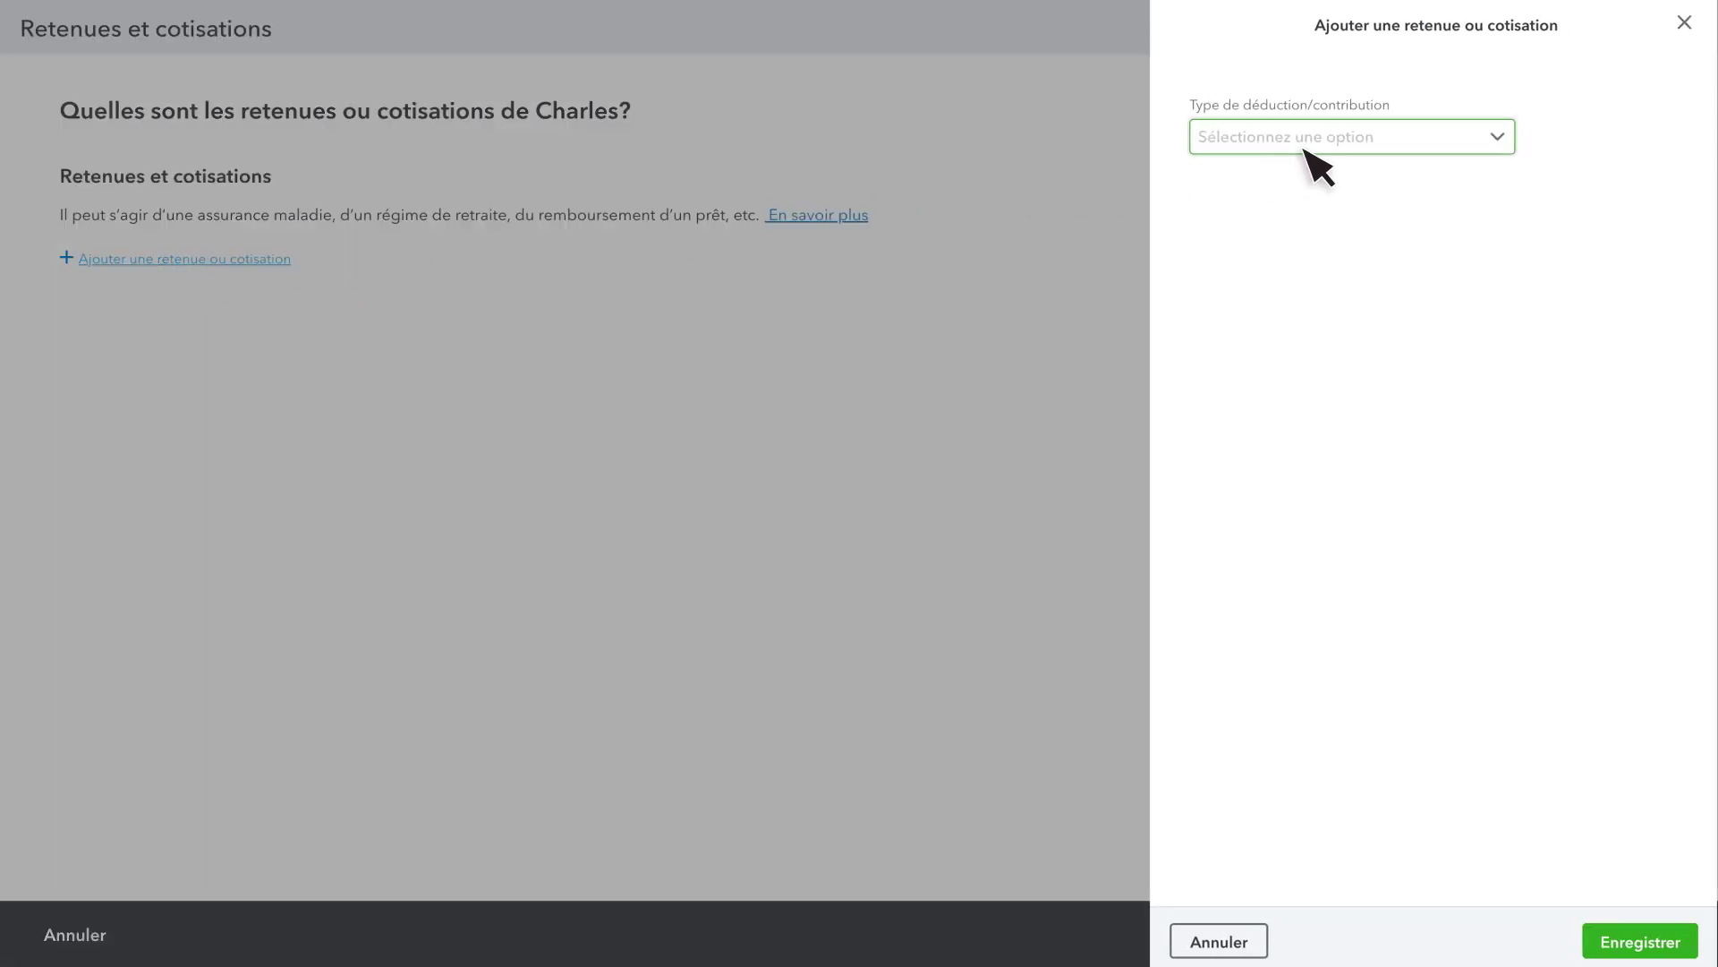
{"action": "left_click", "coordinate": [1305, 220]}
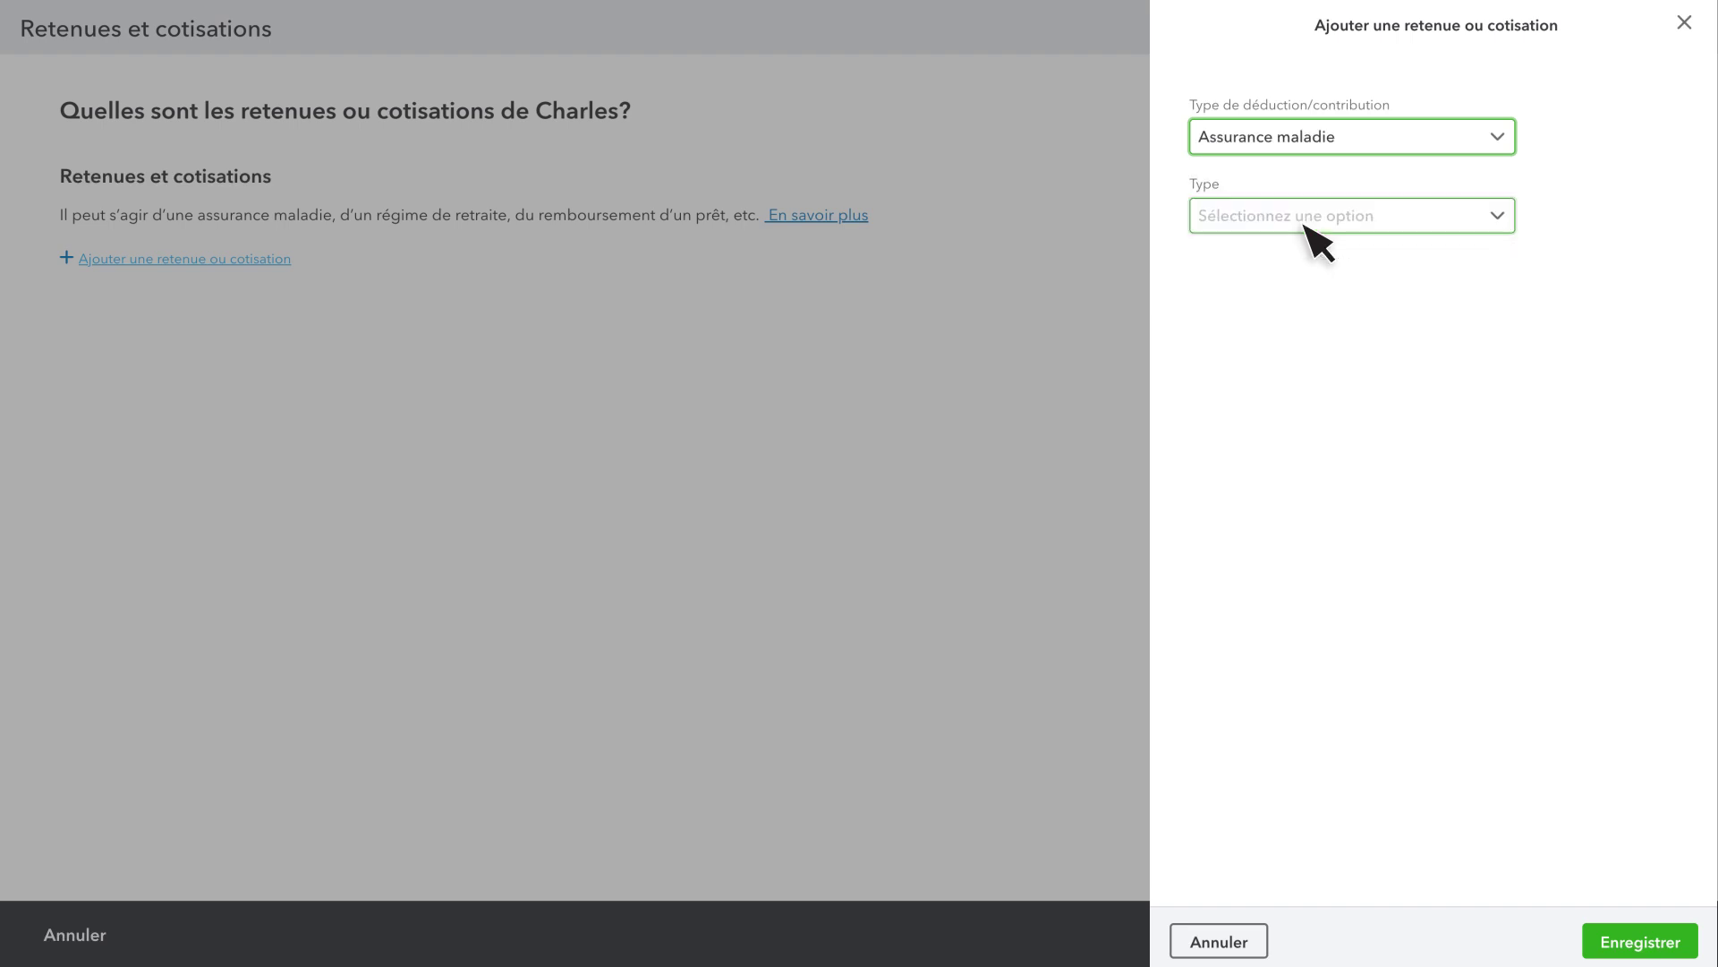
{"action": "left_click", "coordinate": [1315, 234]}
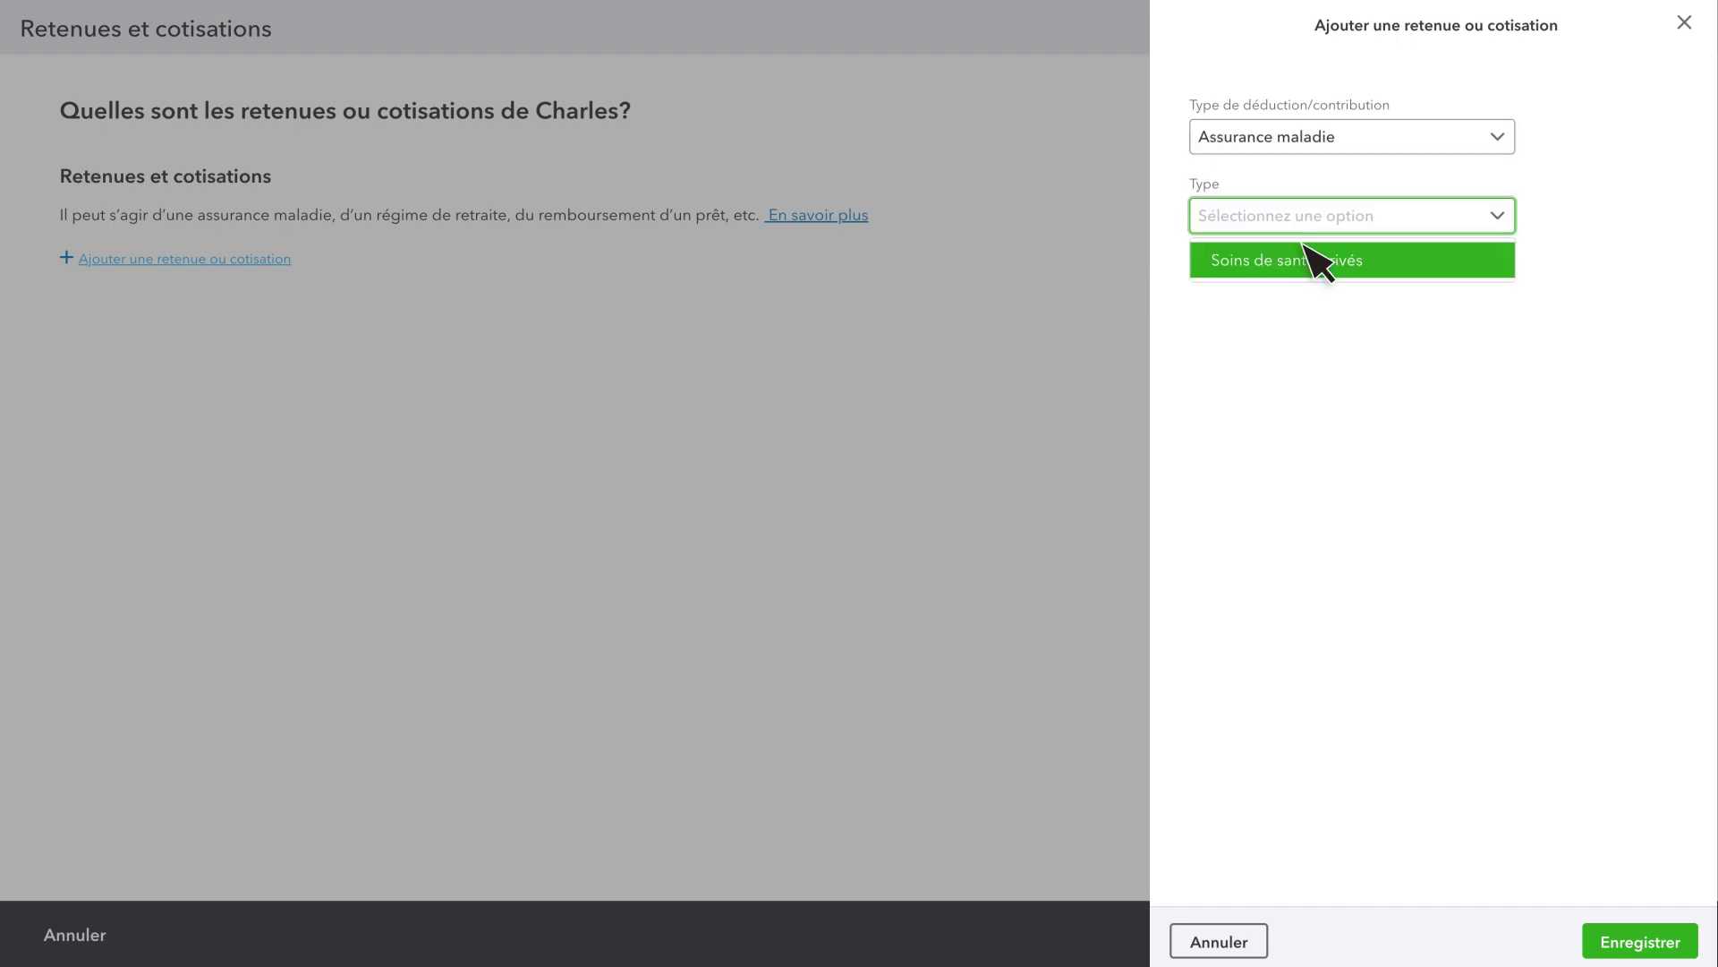
{"action": "left_click", "coordinate": [1307, 262]}
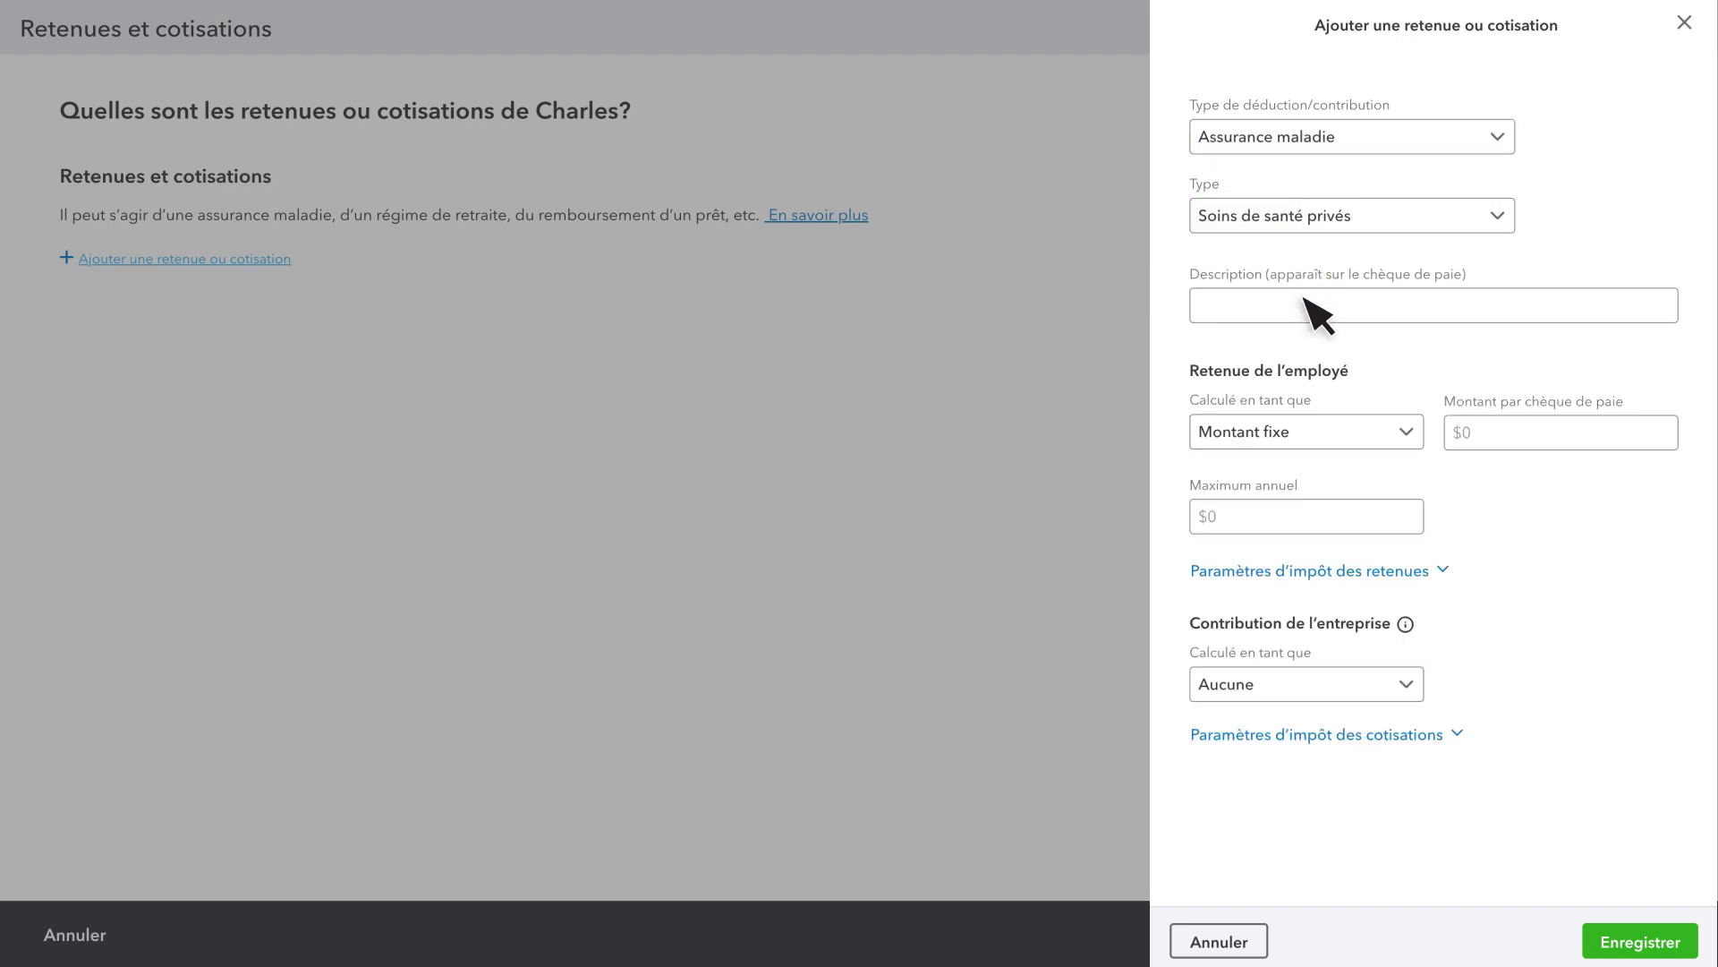
{"action": "left_click", "coordinate": [1305, 311]}
{"action": "type", "text": "FSA"}
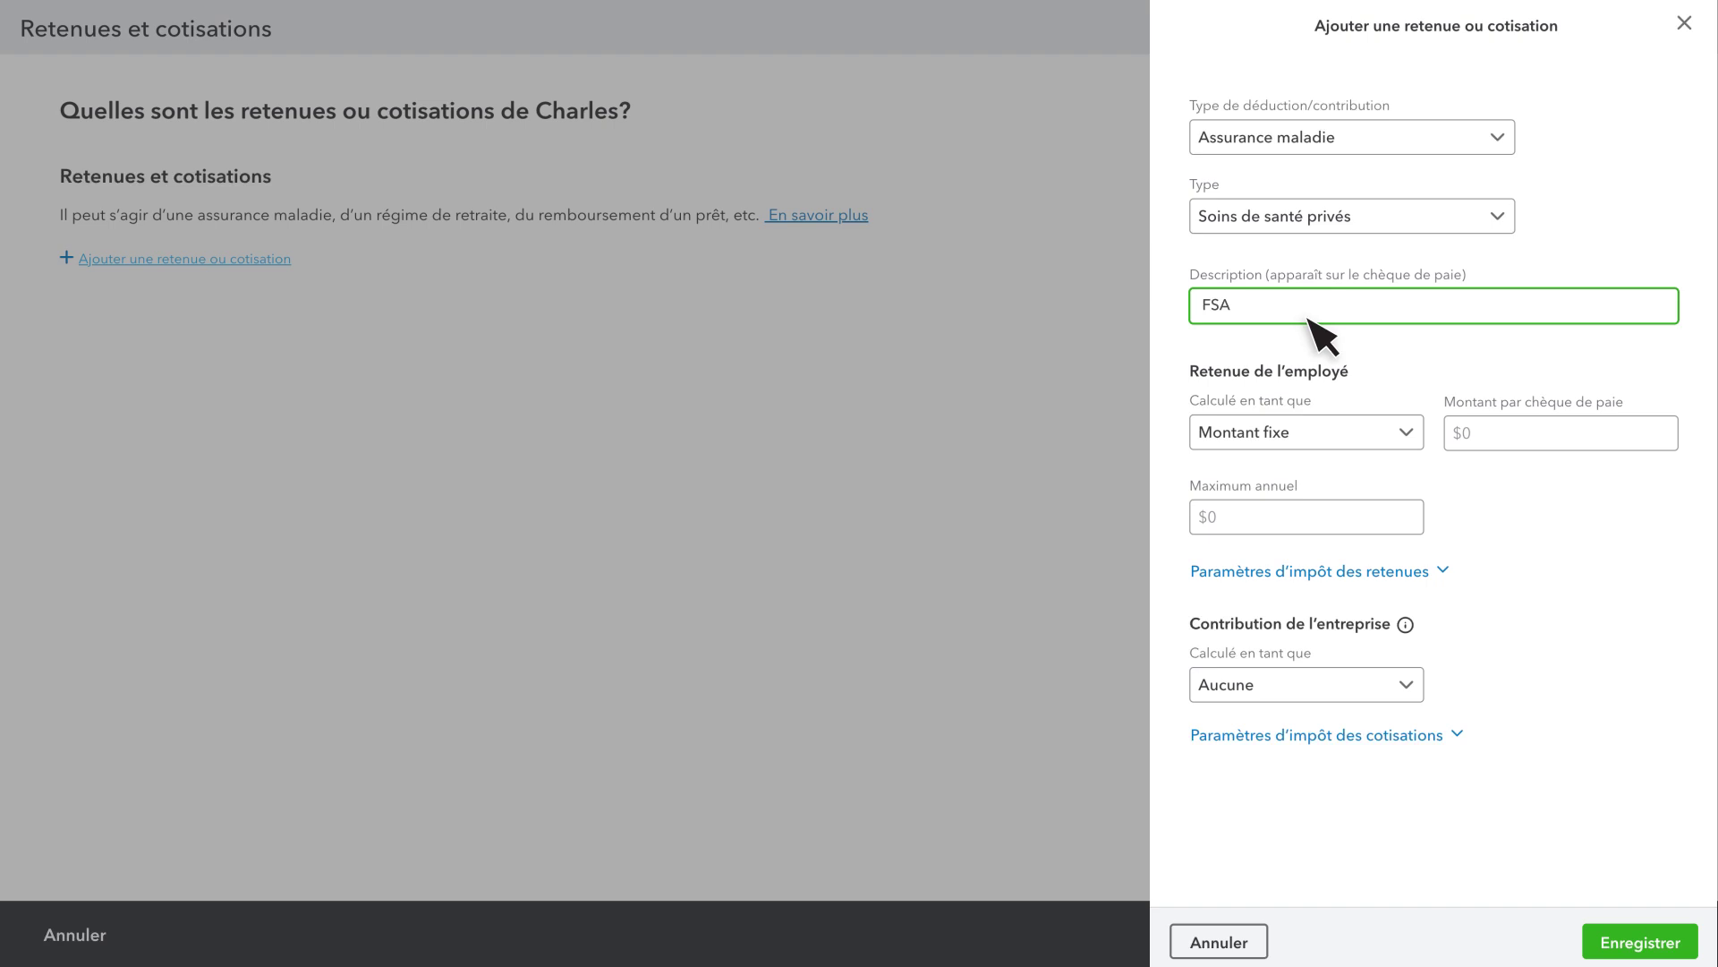
{"action": "left_click", "coordinate": [1472, 434]}
{"action": "type", "text": "50.00"}
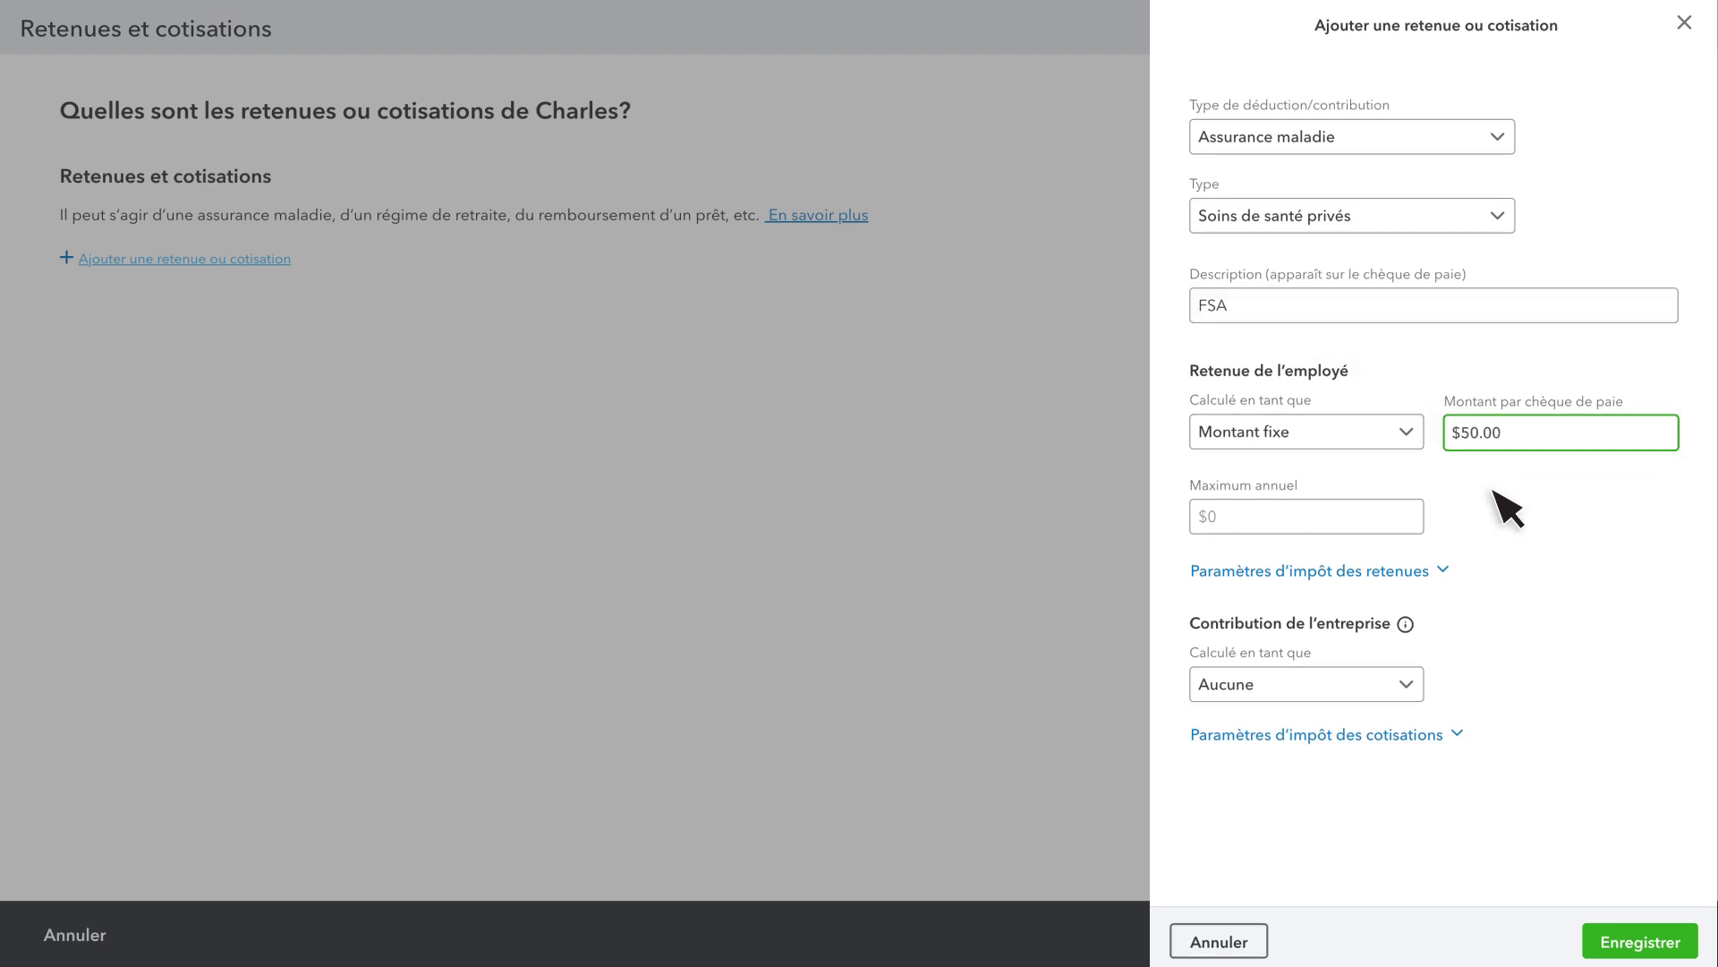
{"action": "left_click", "coordinate": [1661, 944]}
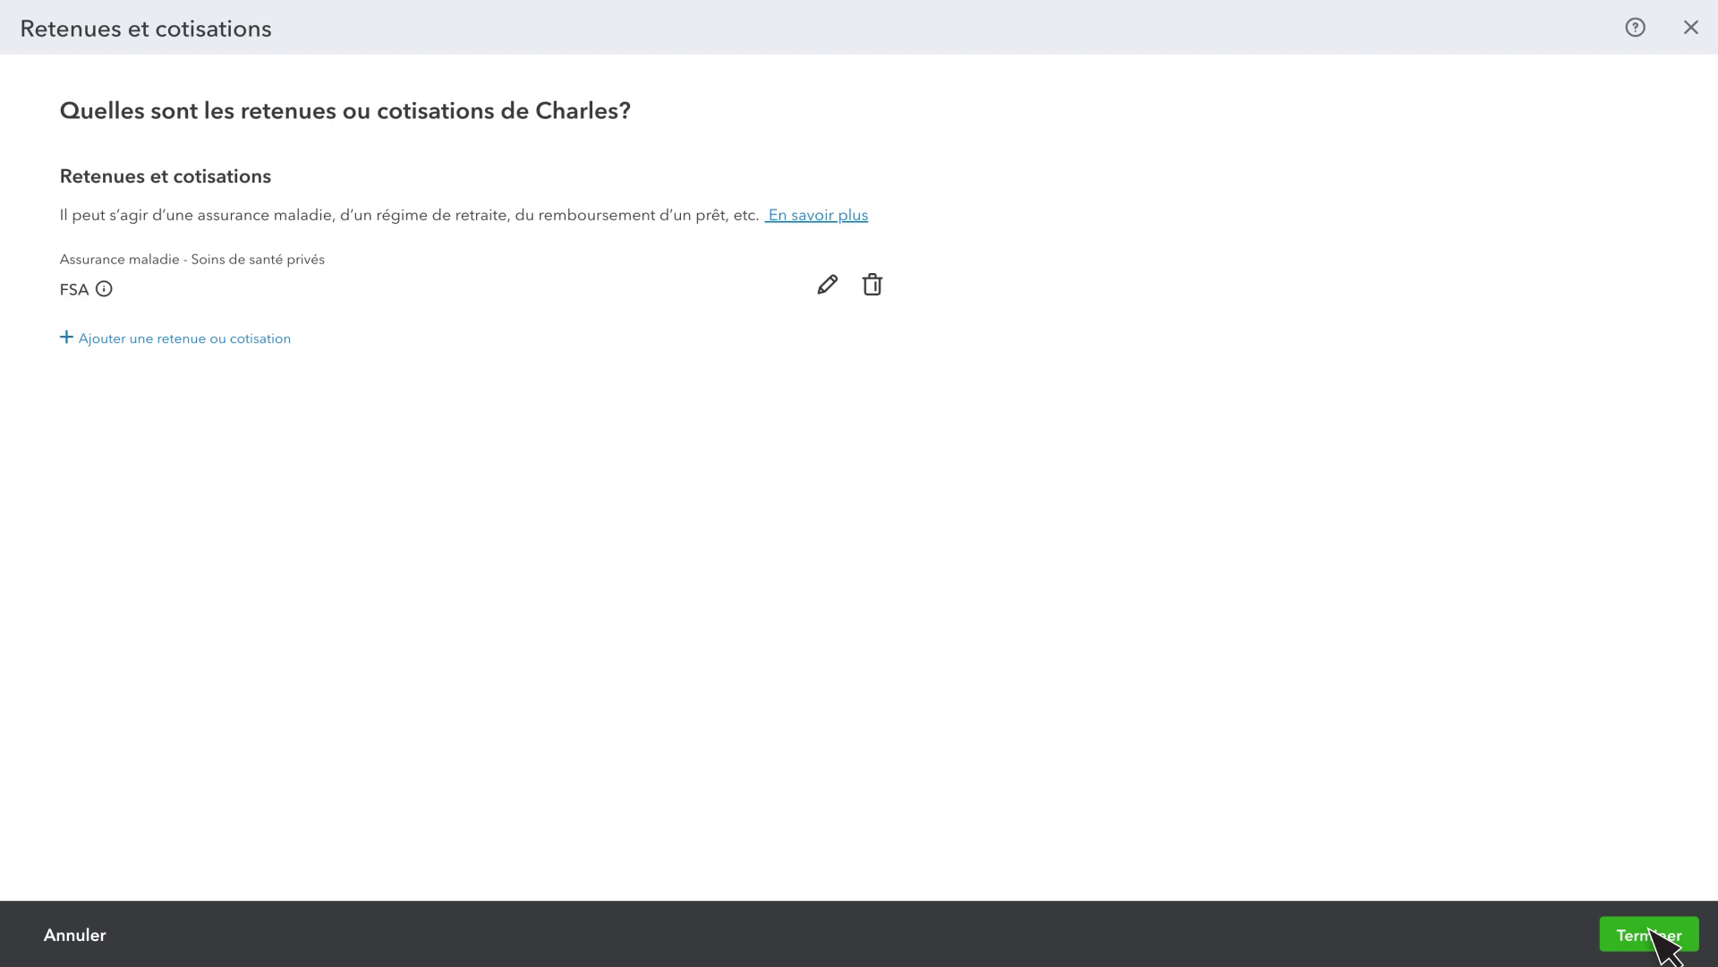
Finish the Retenues et cotisations list and close the employee edit form
{"action": "left_click", "coordinate": [1651, 935]}
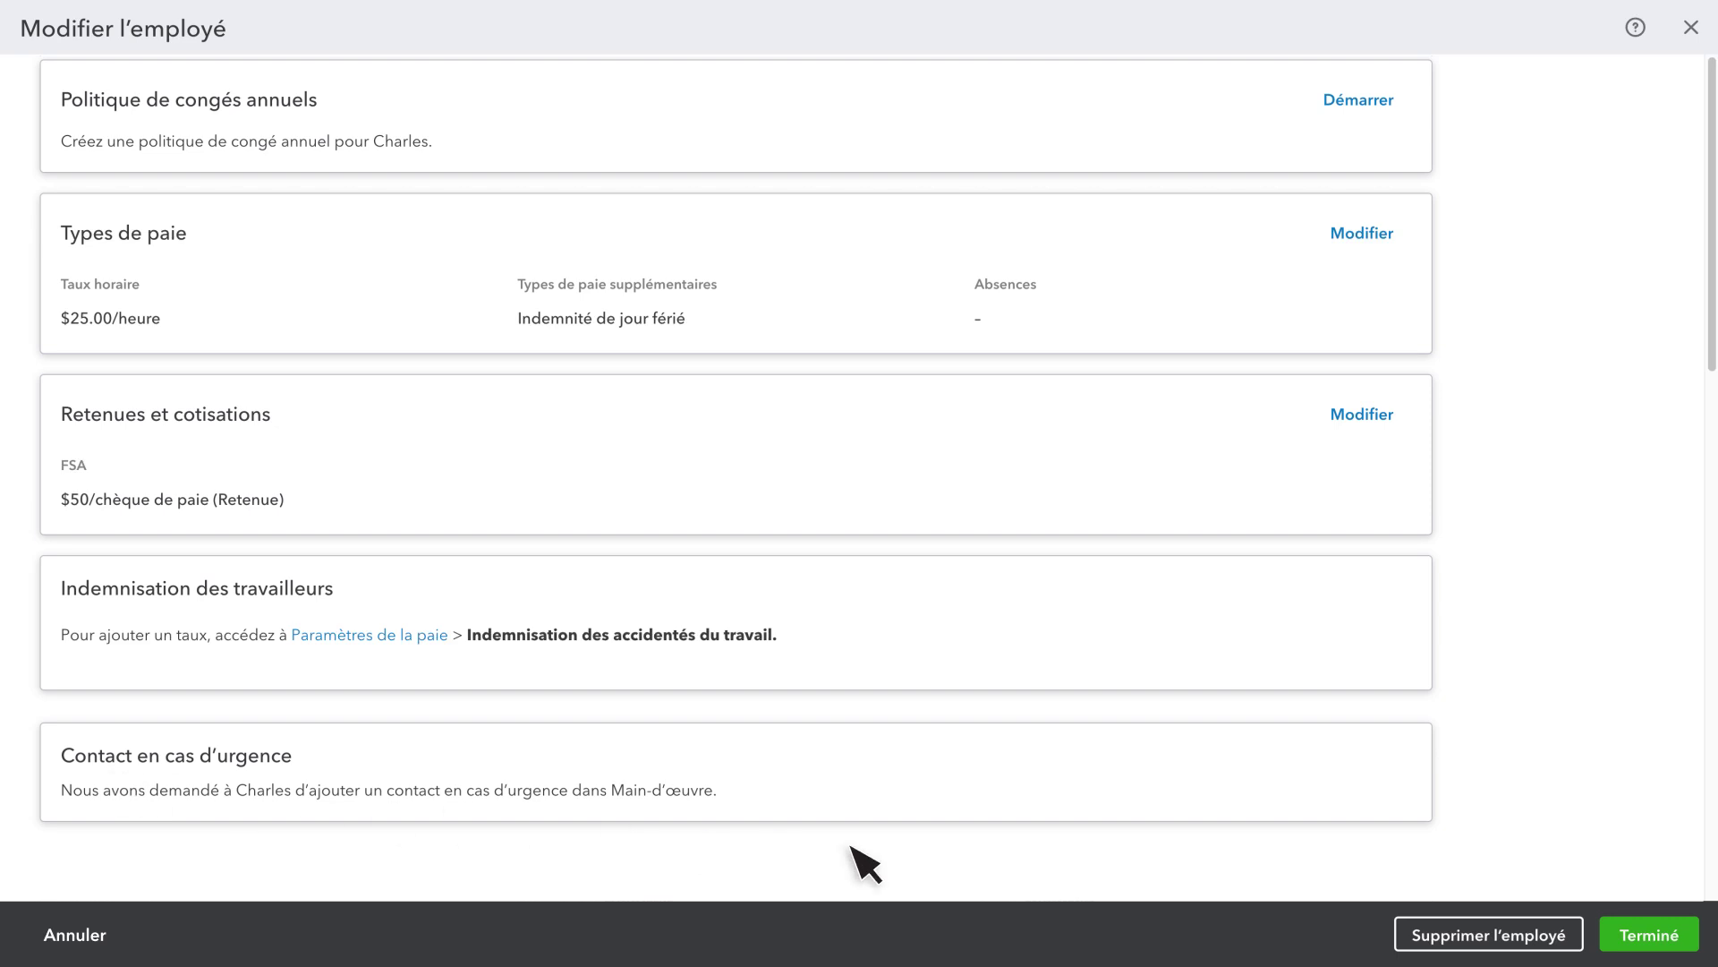
{"action": "left_click", "coordinate": [1647, 936]}
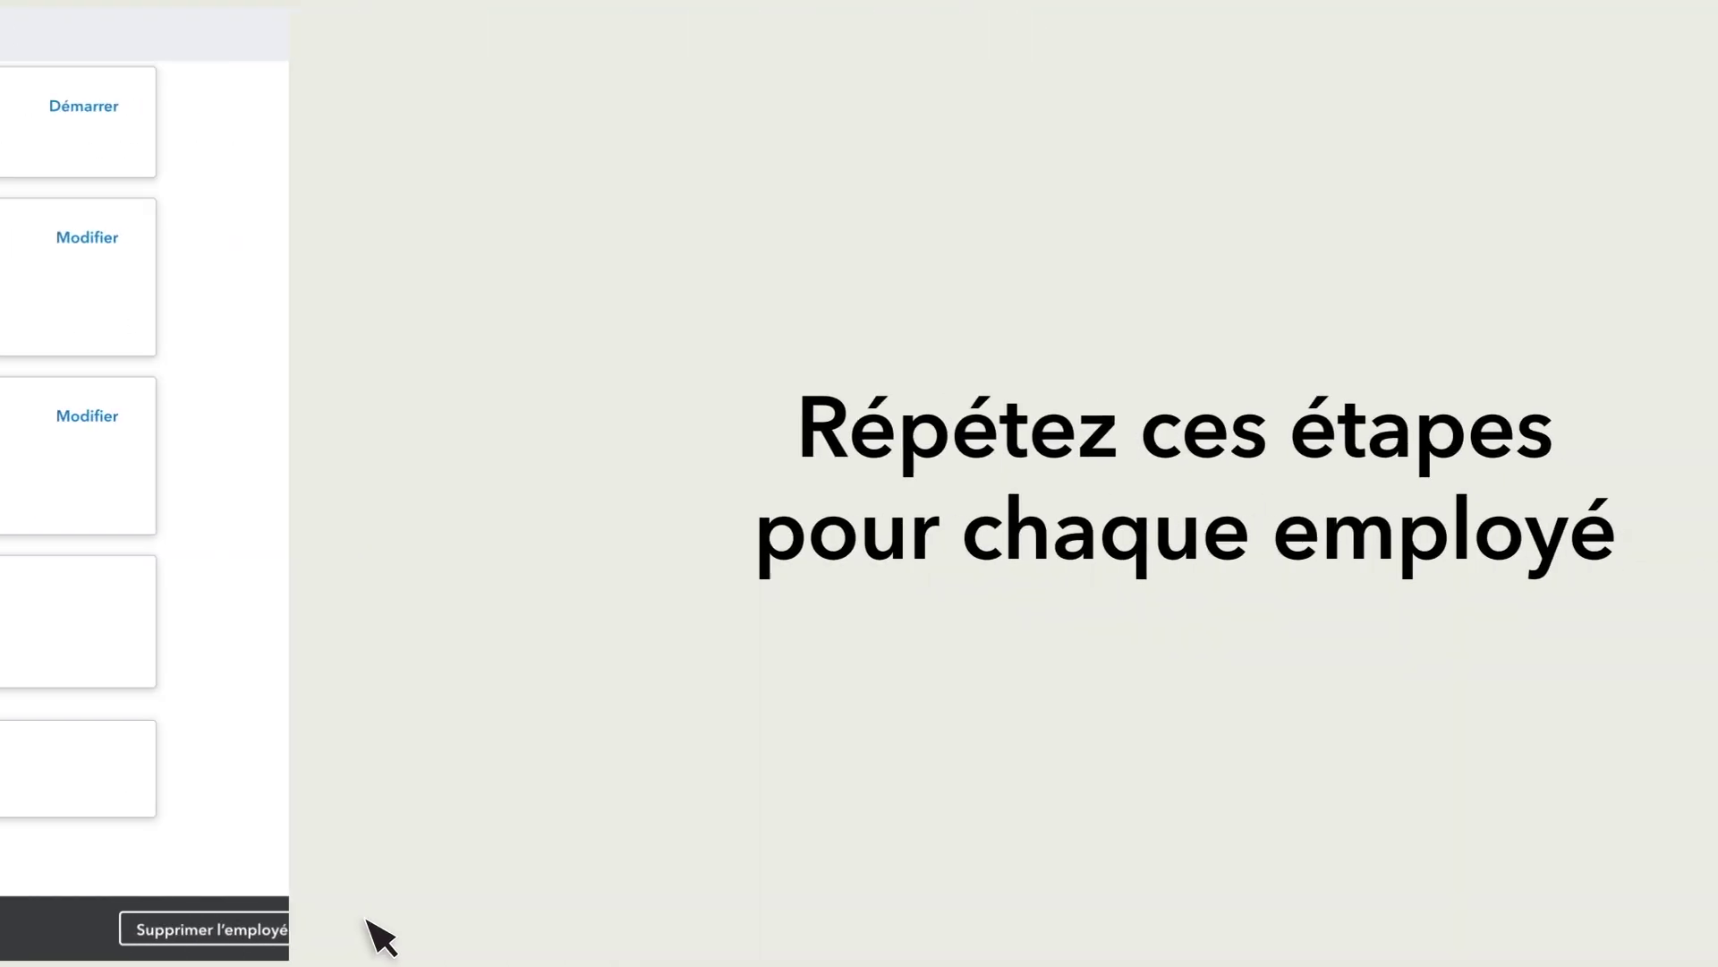